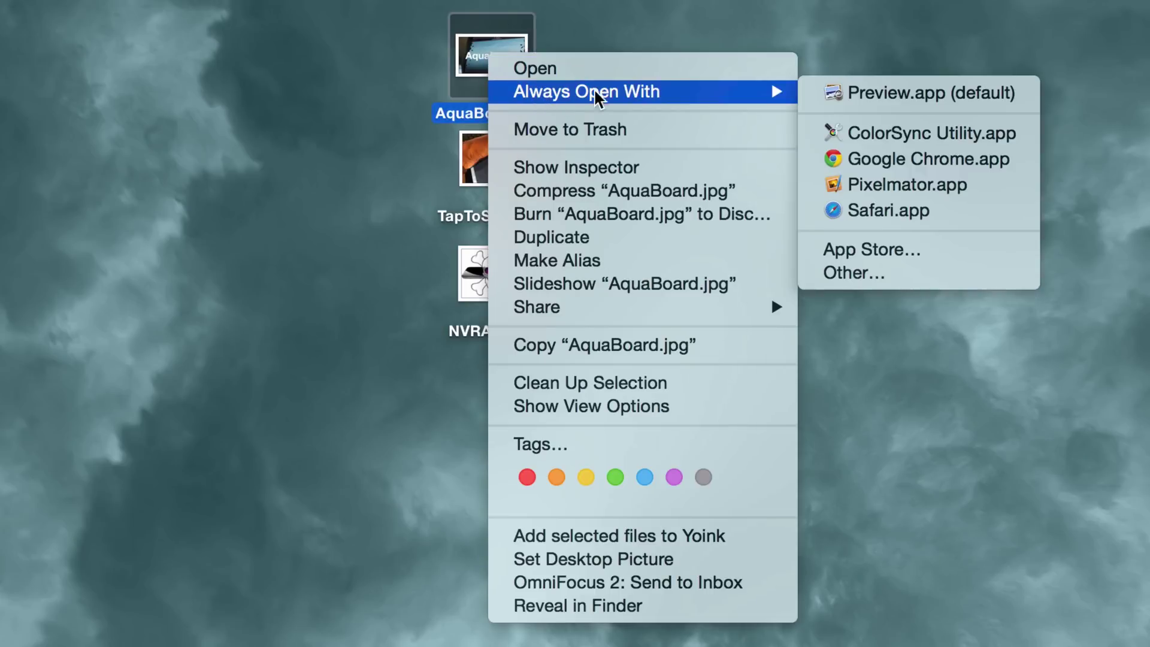
# - Close the app choices without picking one, then select AquaBoard.jpg on the desktop
pyautogui.click(925, 187)
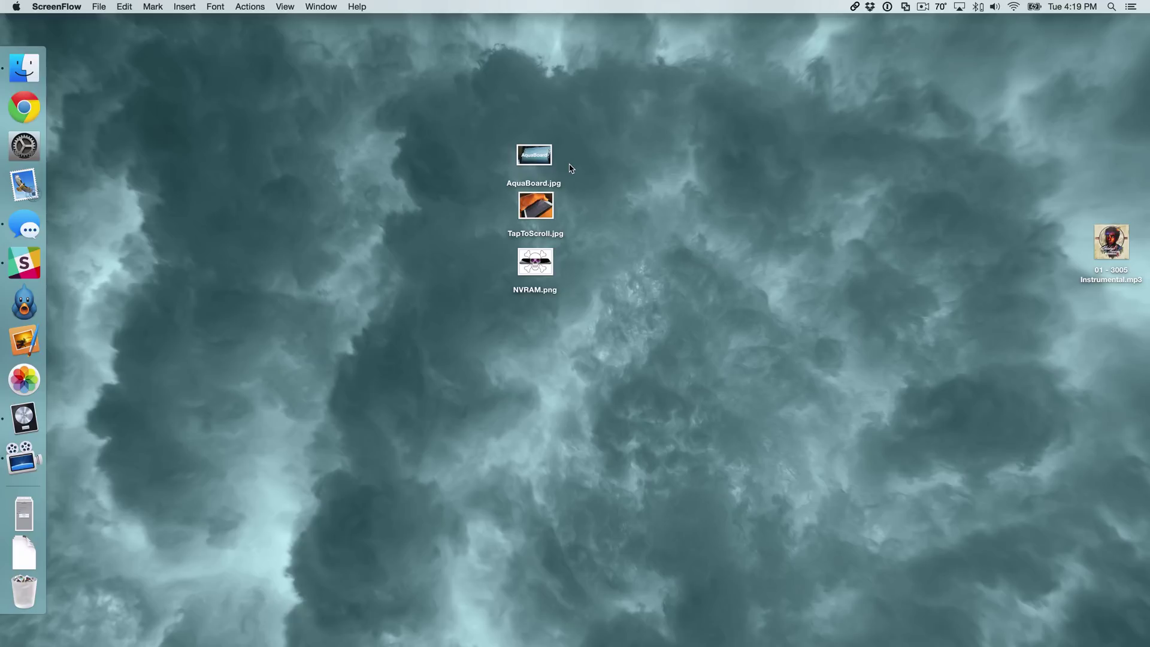
pyautogui.click(550, 160)
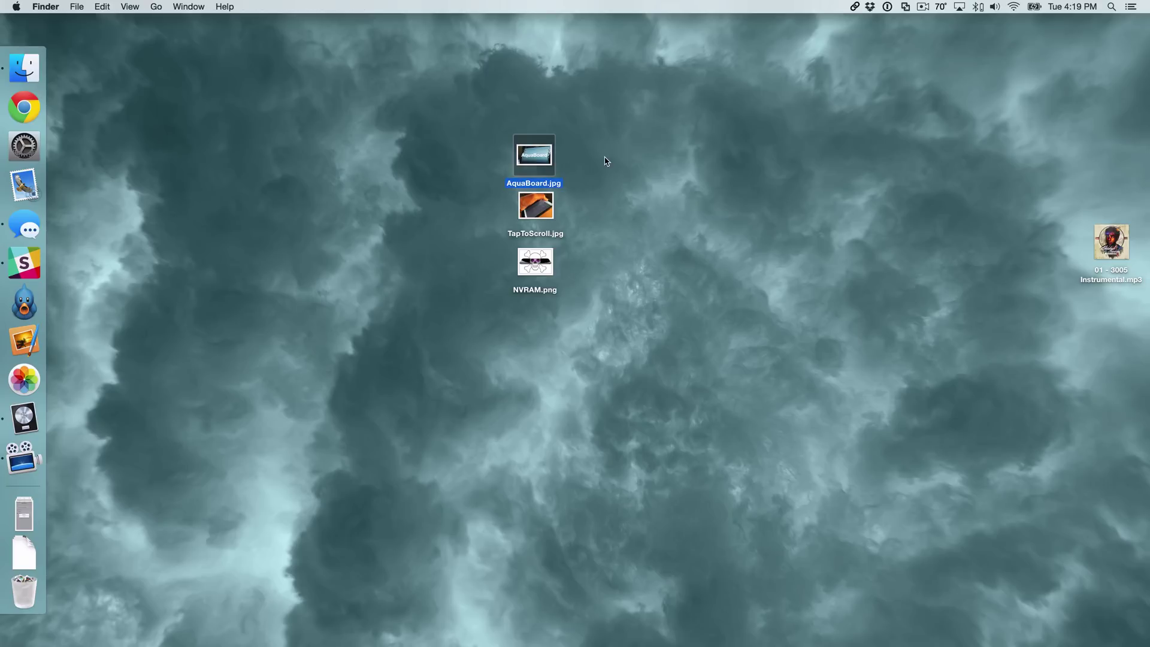
pyautogui.press('Down')
pyautogui.press('Down')
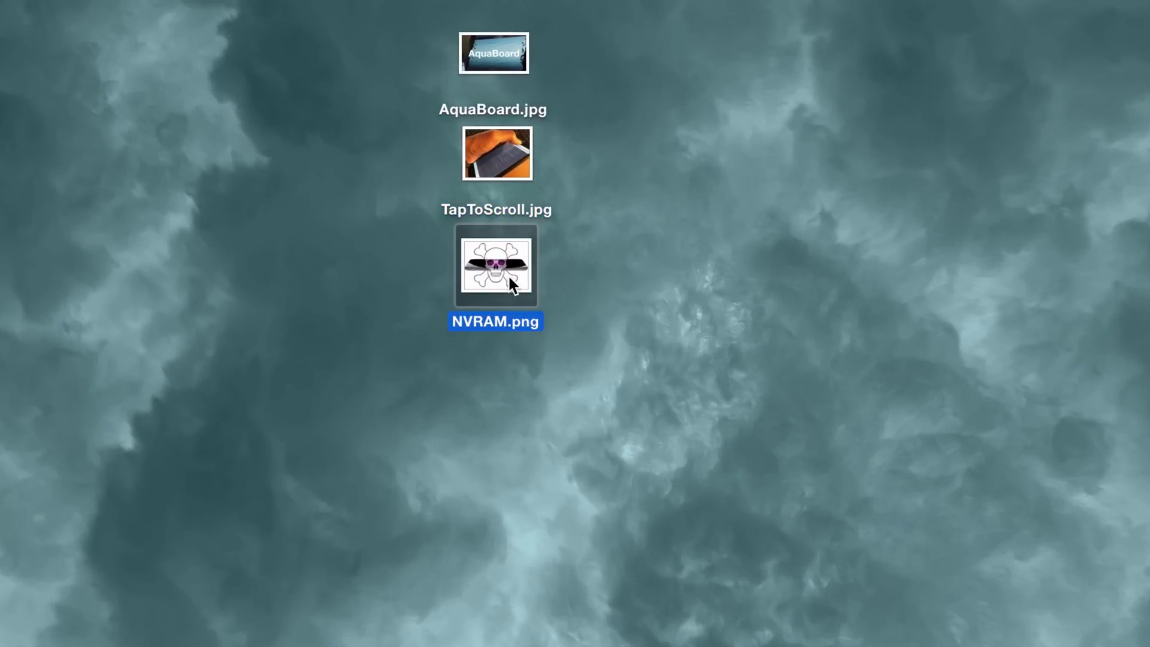
pyautogui.click(620, 266)
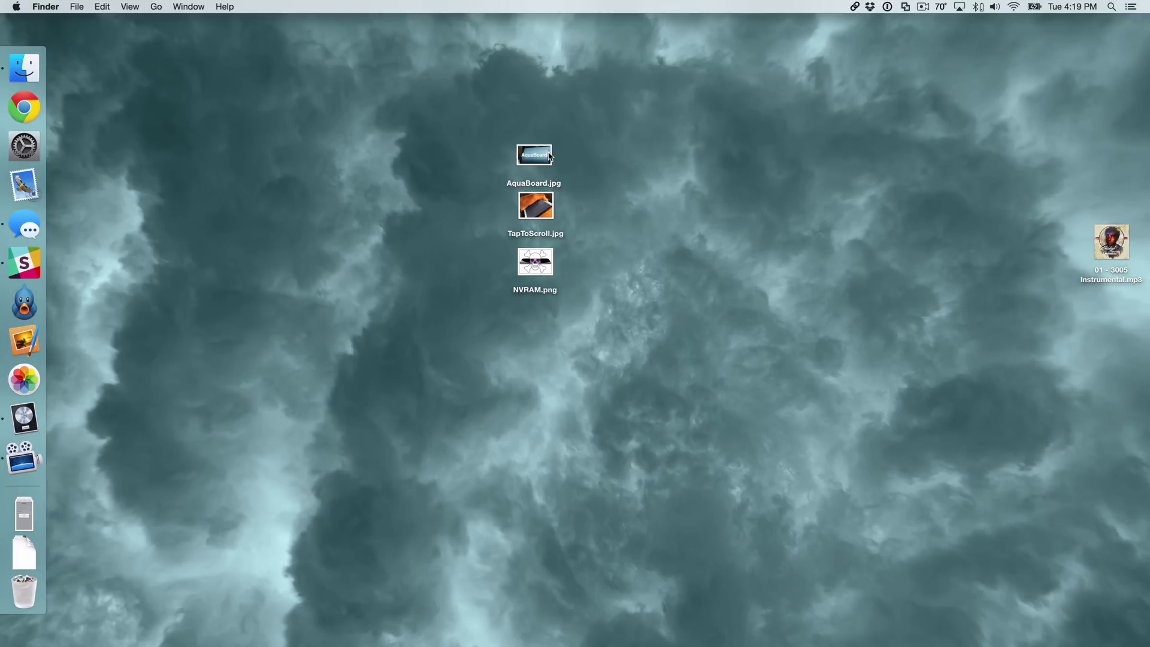
pyautogui.doubleClick(549, 156)
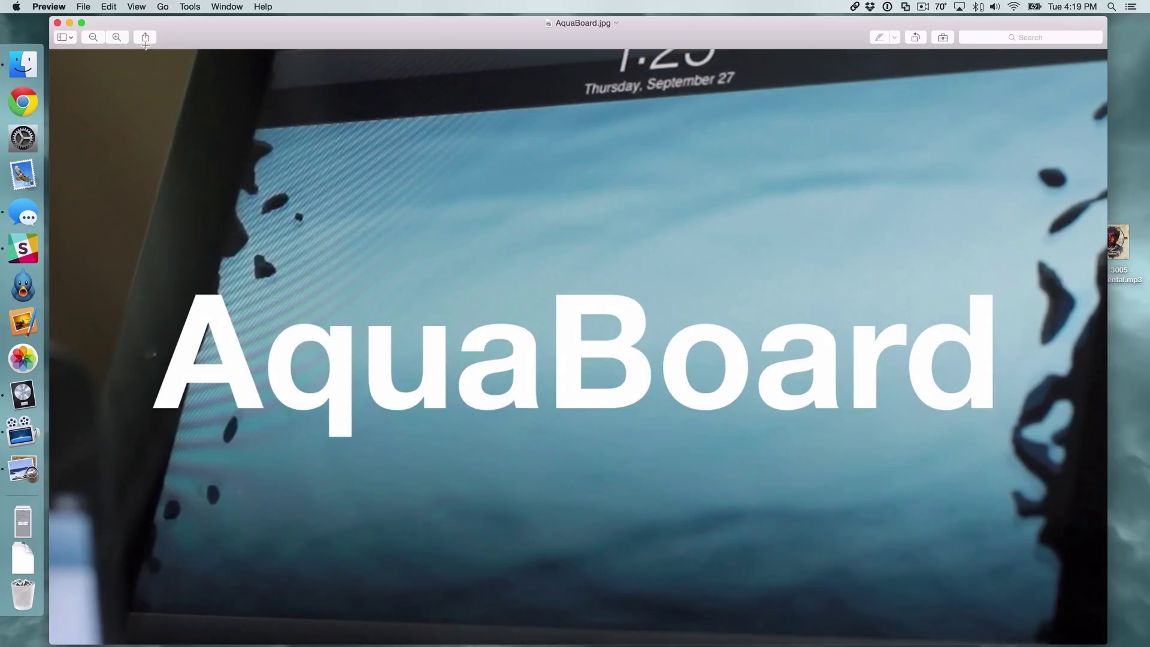
pyautogui.click(58, 23)
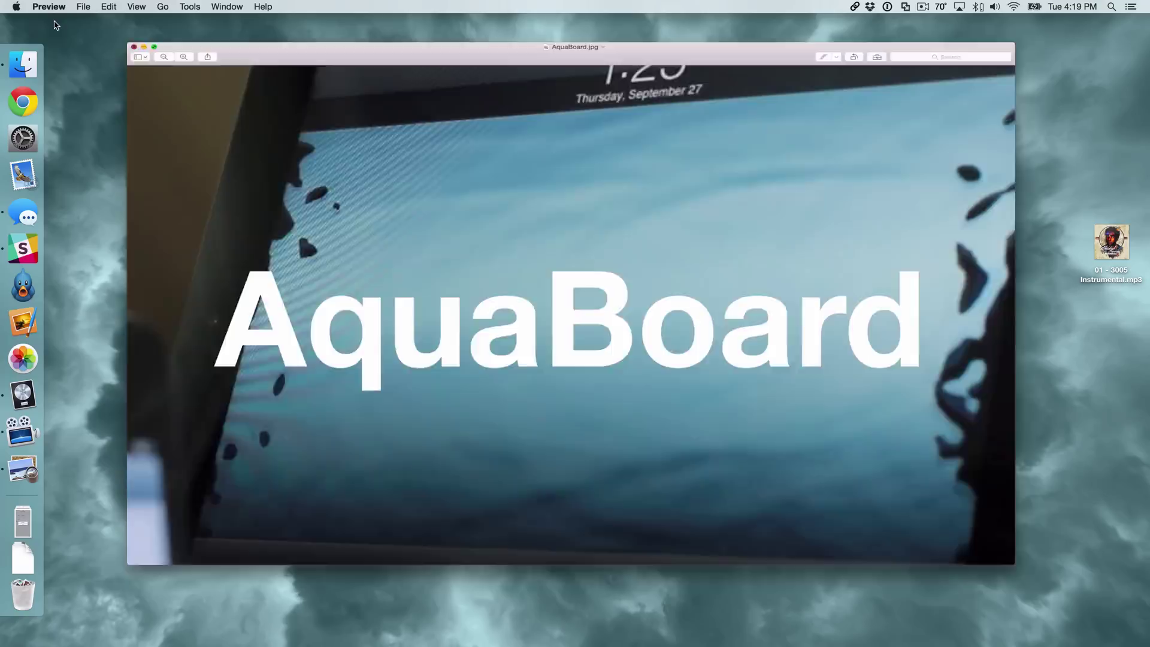
pyautogui.doubleClick(549, 214)
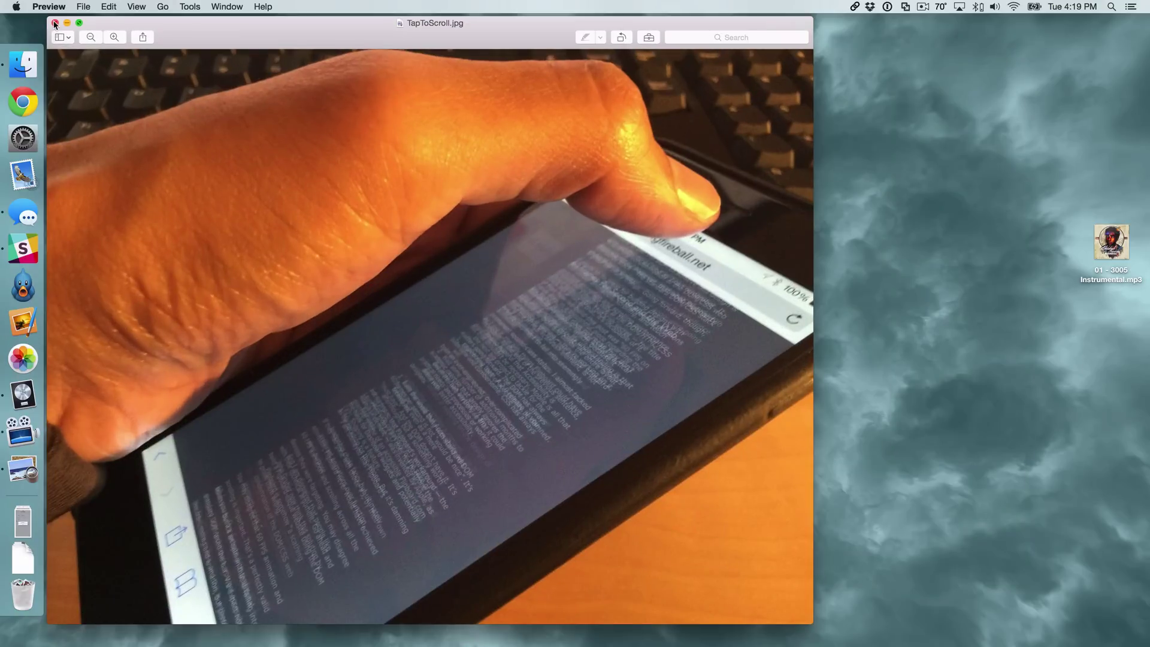
pyautogui.click(55, 24)
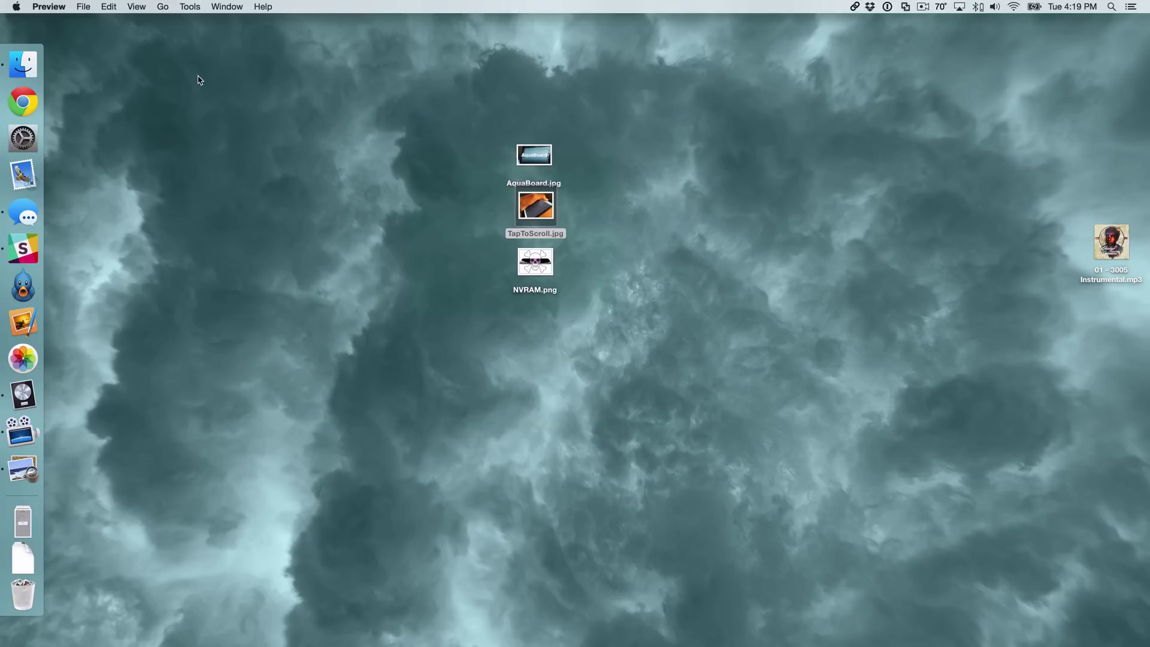
pyautogui.doubleClick(546, 267)
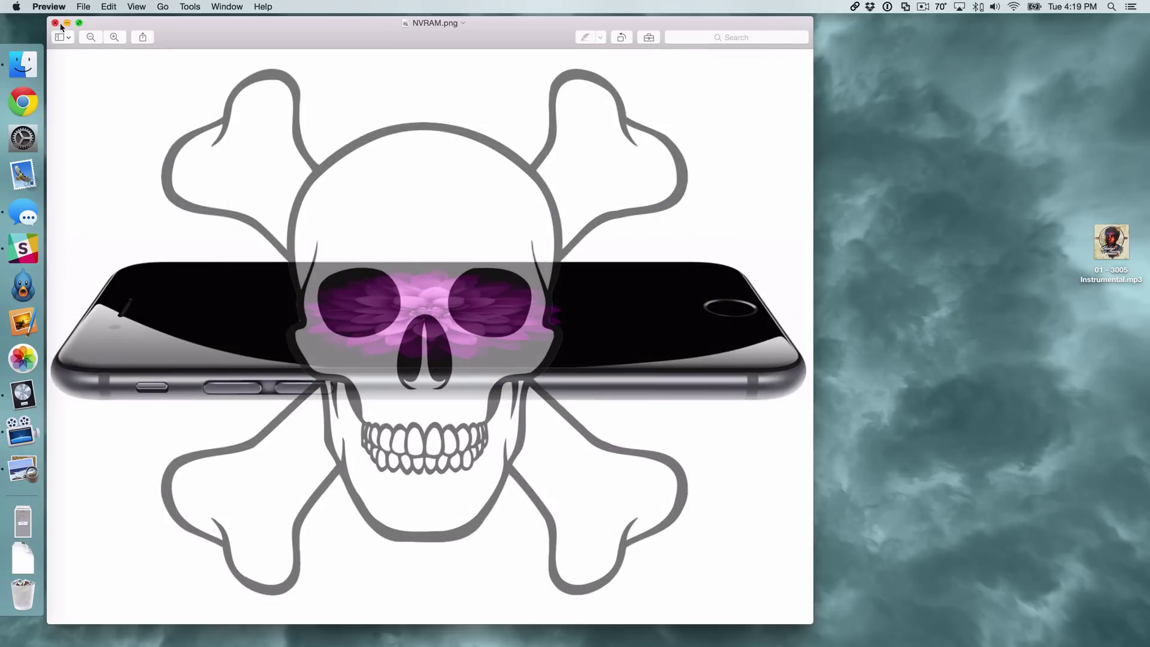
pyautogui.click(56, 23)
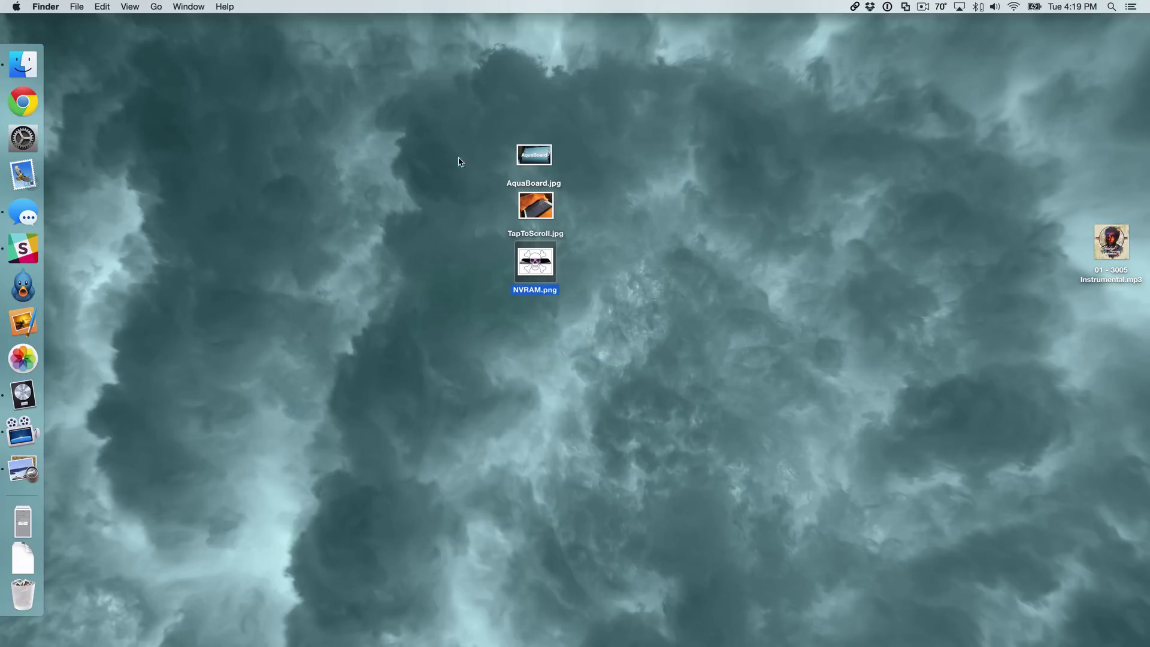
pyautogui.click(531, 159)
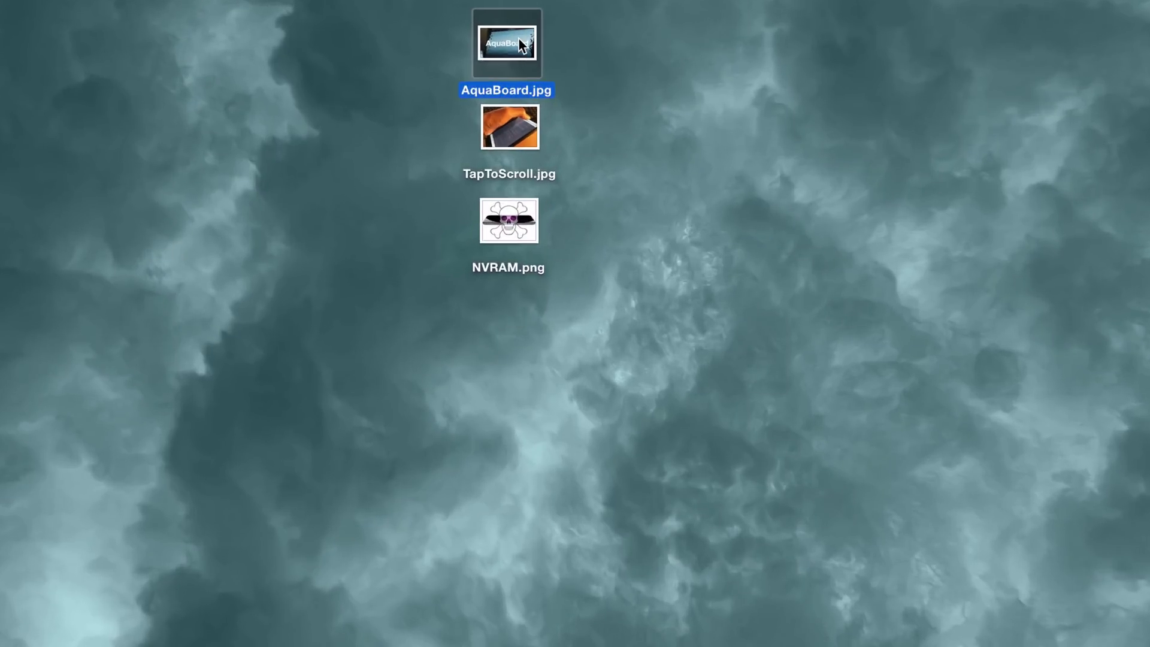
pyautogui.rightClick(521, 44)
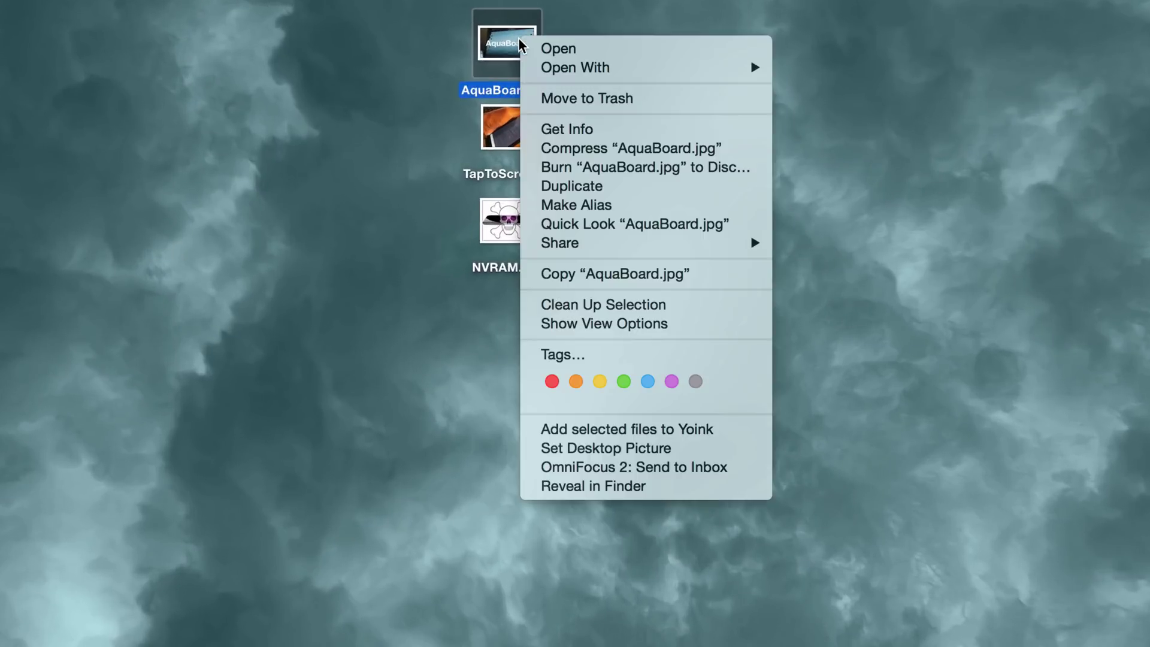
pyautogui.moveTo(575, 67)
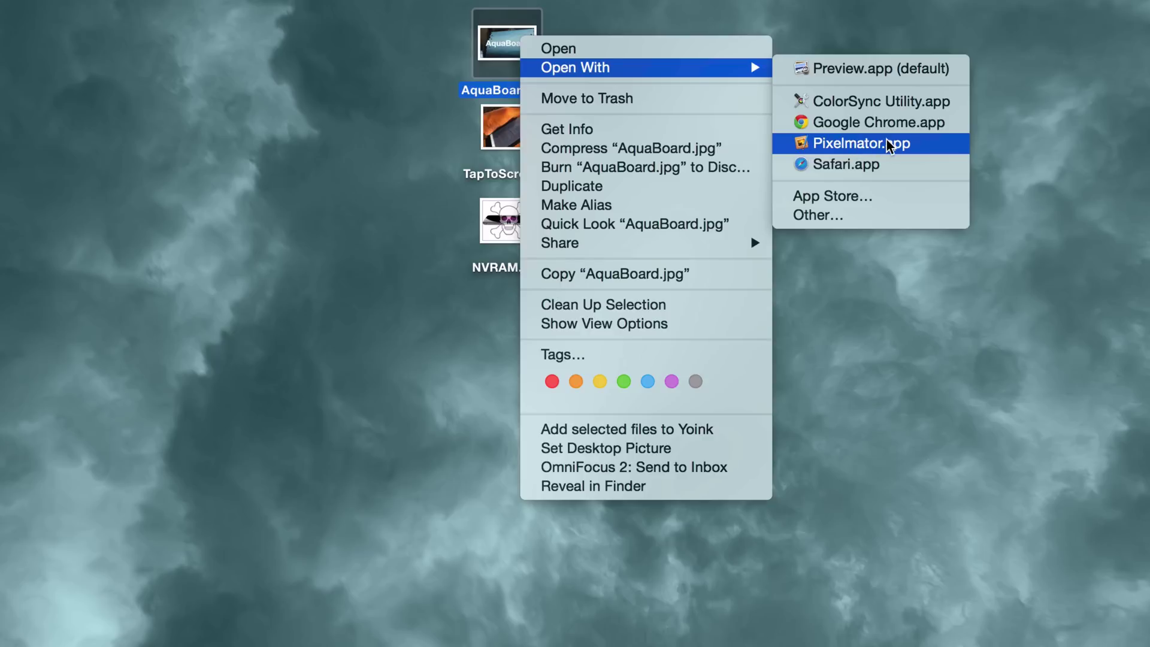
pyautogui.click(888, 146)
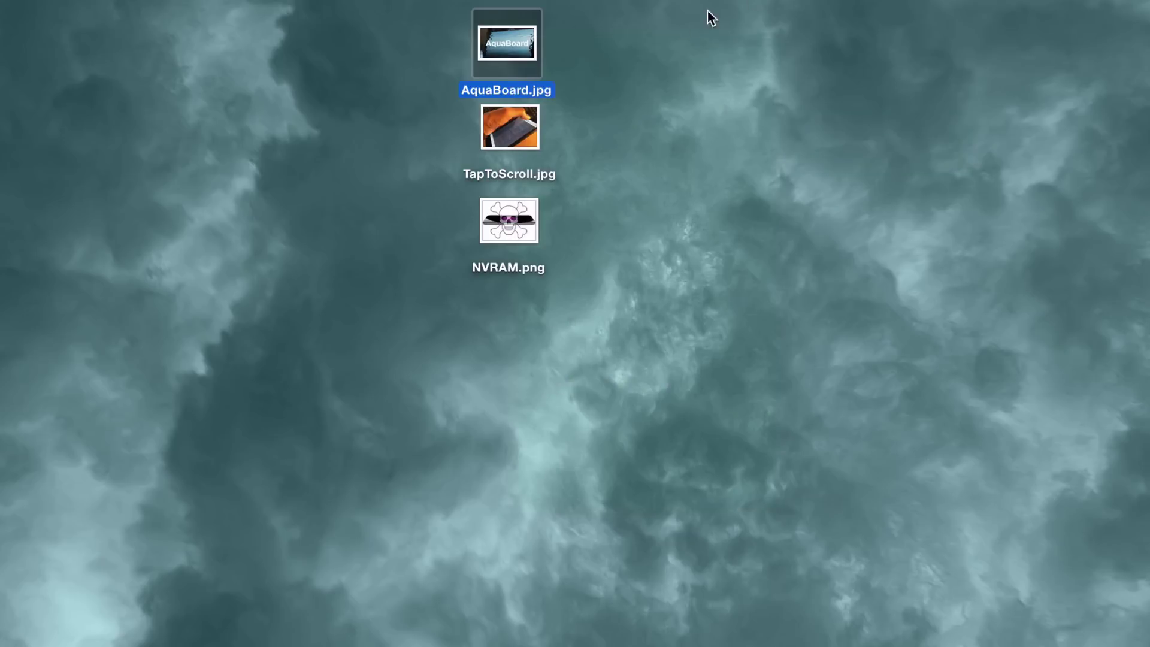
pyautogui.rightClick(517, 46)
pyautogui.moveTo(641, 77)
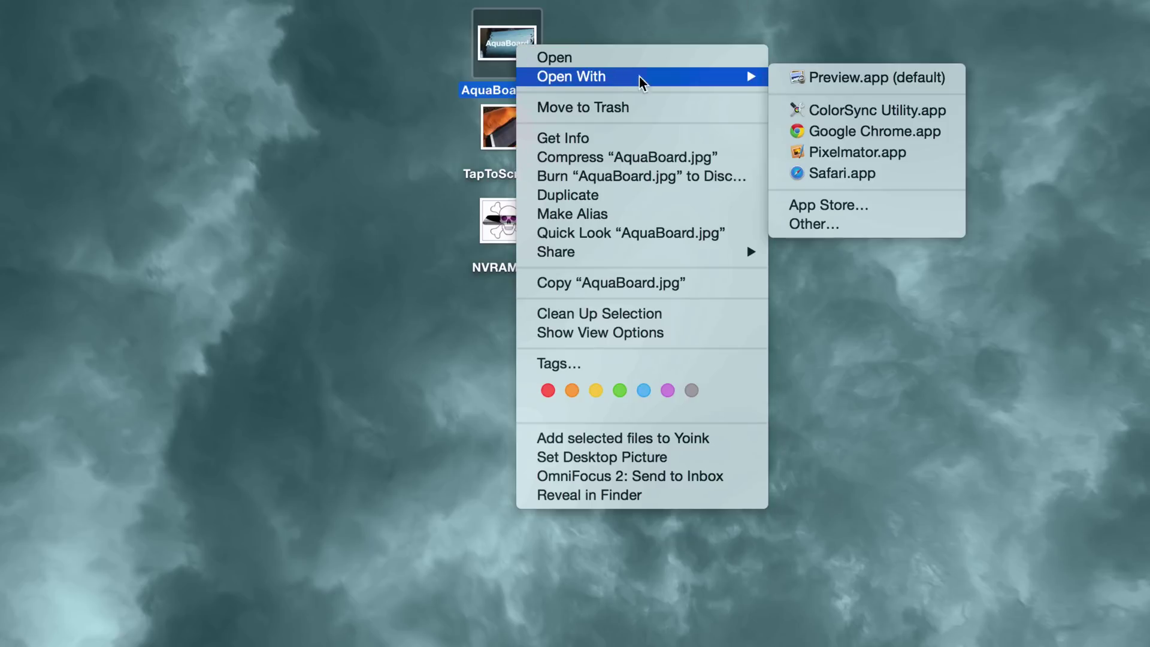
pyautogui.click(825, 157)
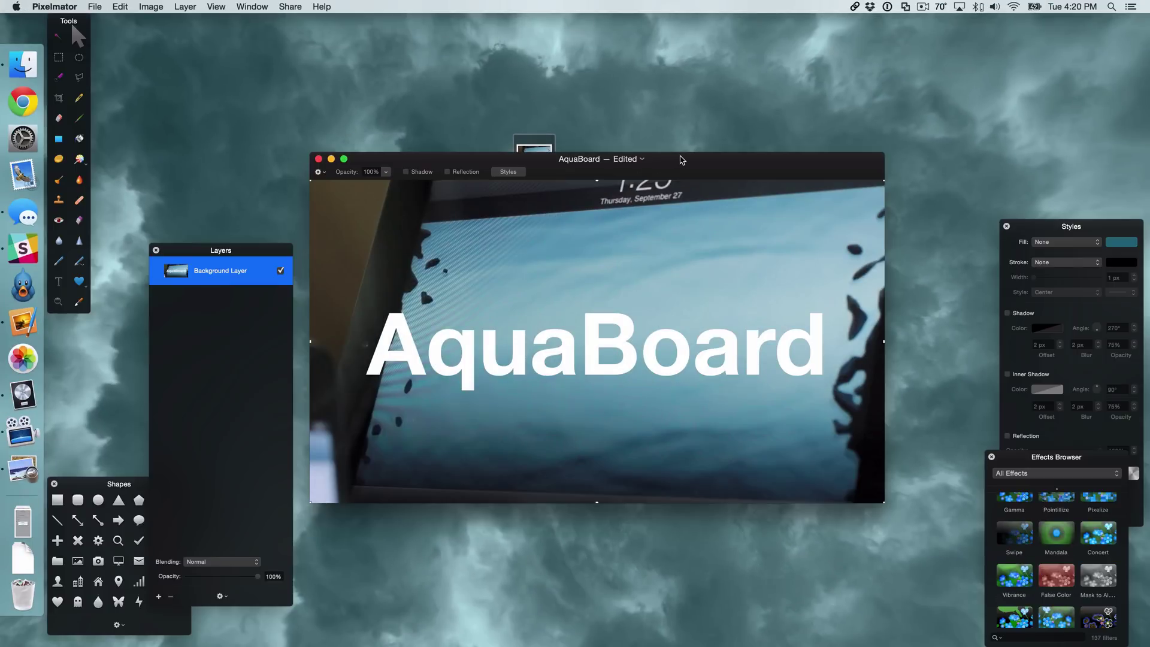
pyautogui.press('super+q')
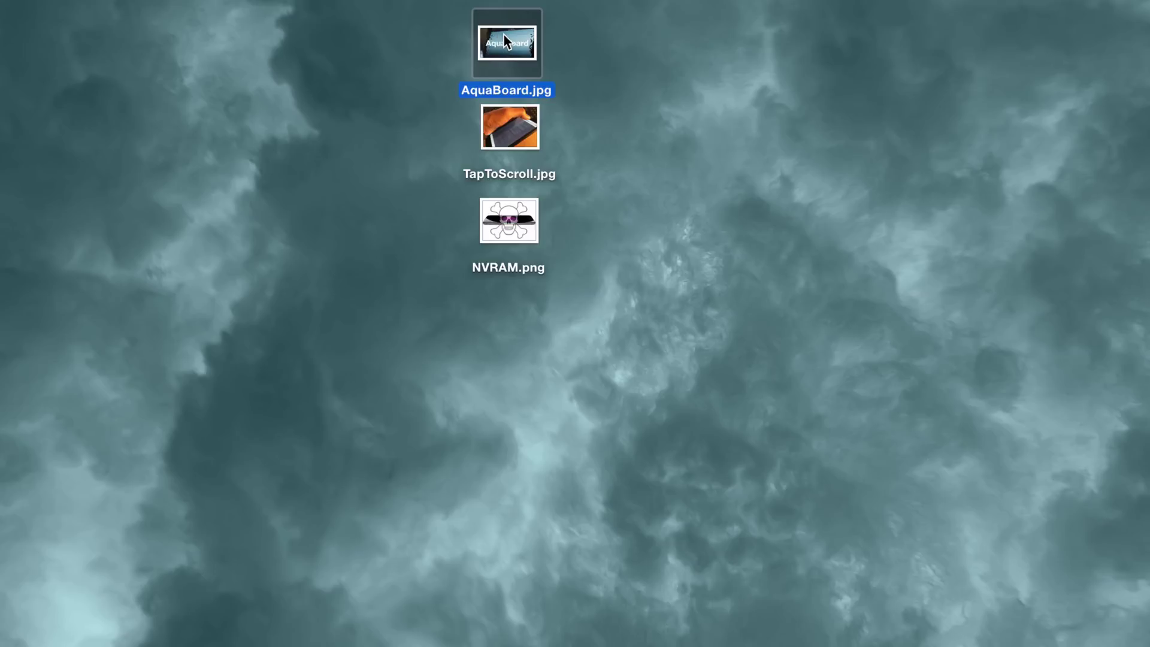
pyautogui.rightClick(526, 34)
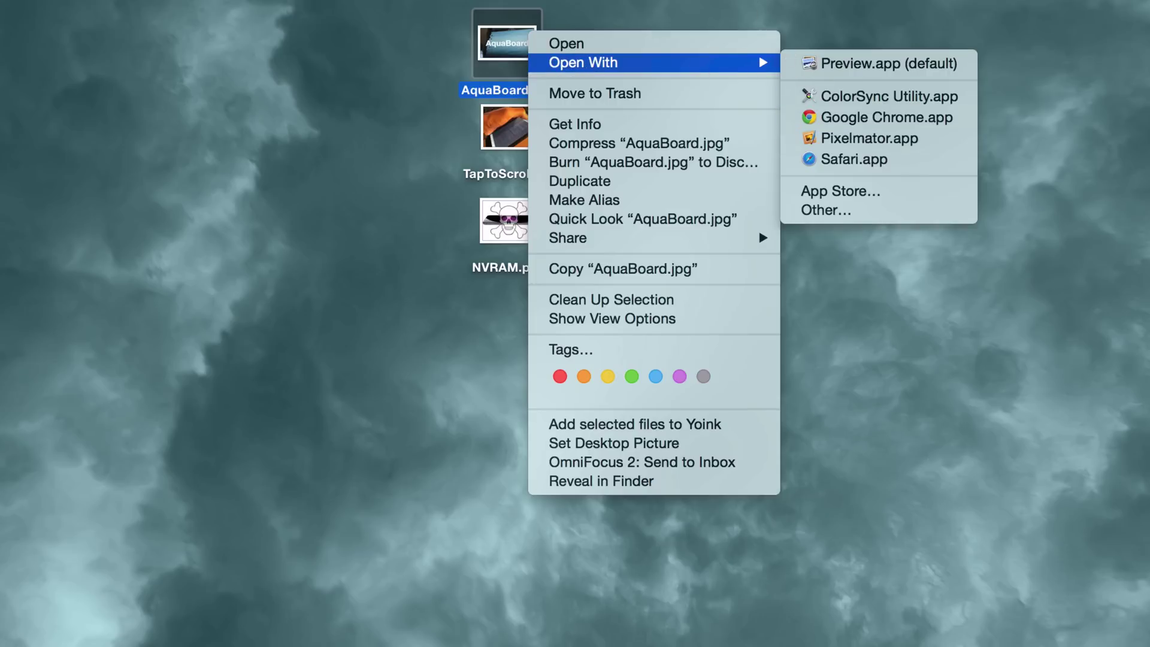
pyautogui.click(562, 5)
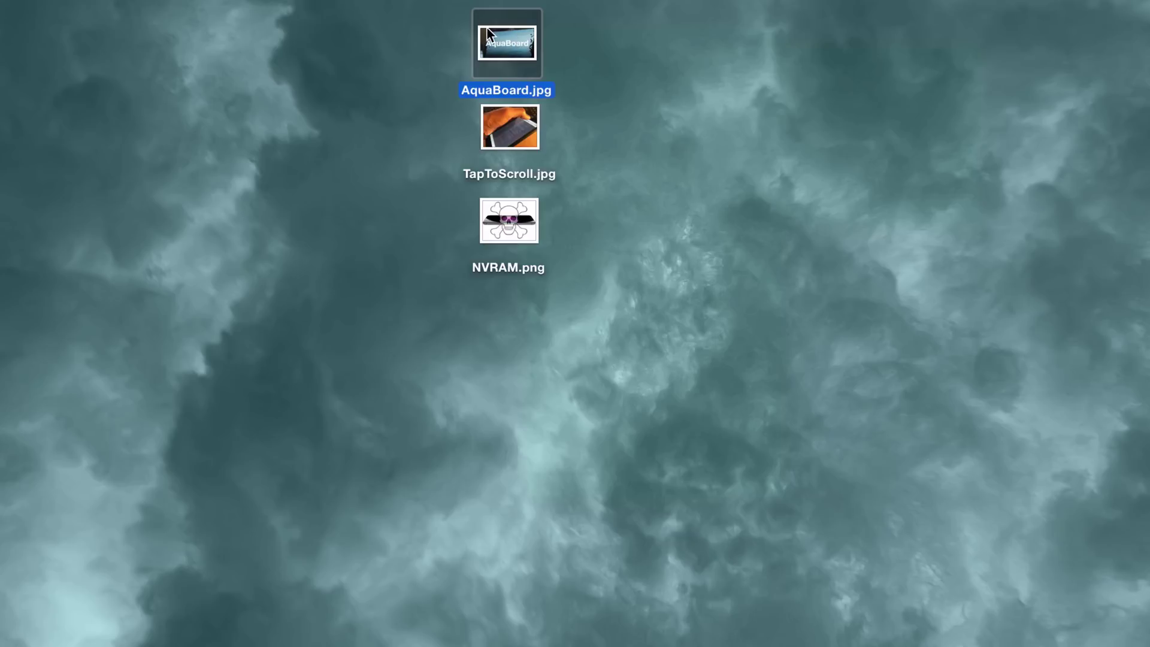
# - Show the Always Open With app choices for AquaBoard.jpg from its context menu
pyautogui.rightClick(527, 40)
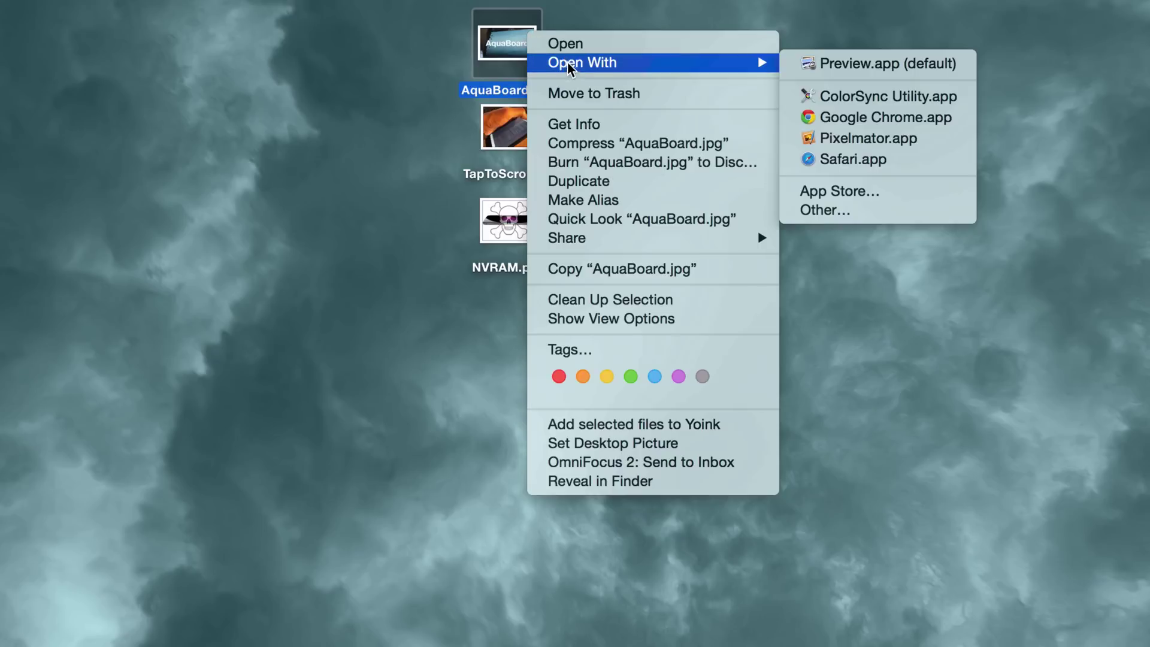
pyautogui.moveTo(584, 62)
pyautogui.press('alt')
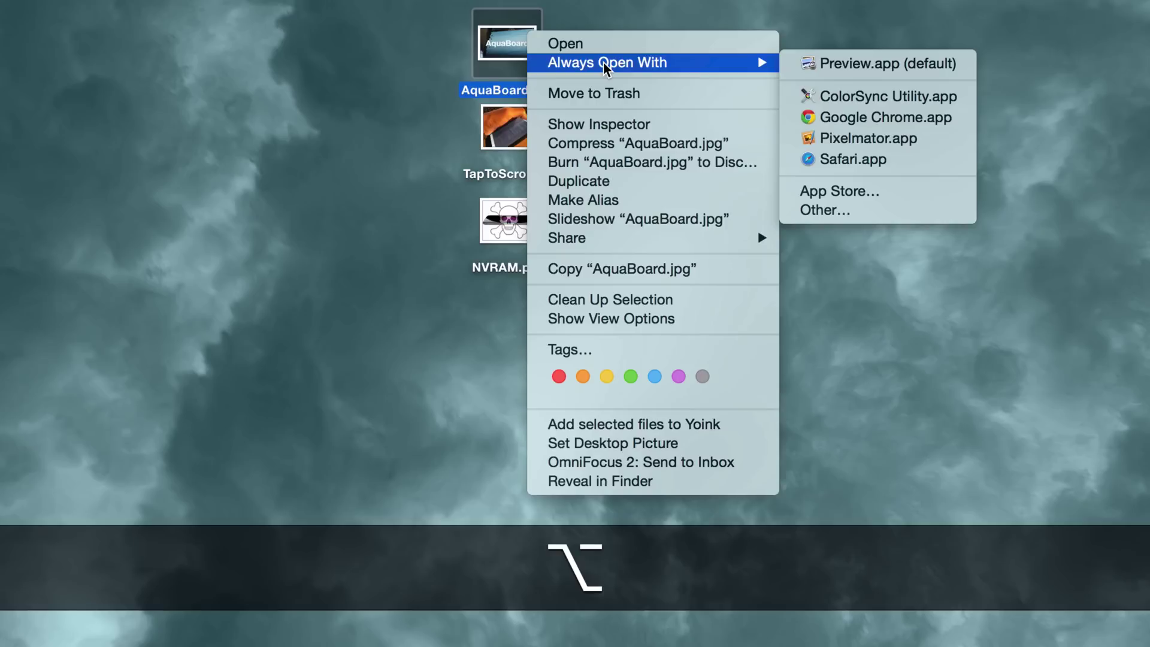
pyautogui.press('alt')
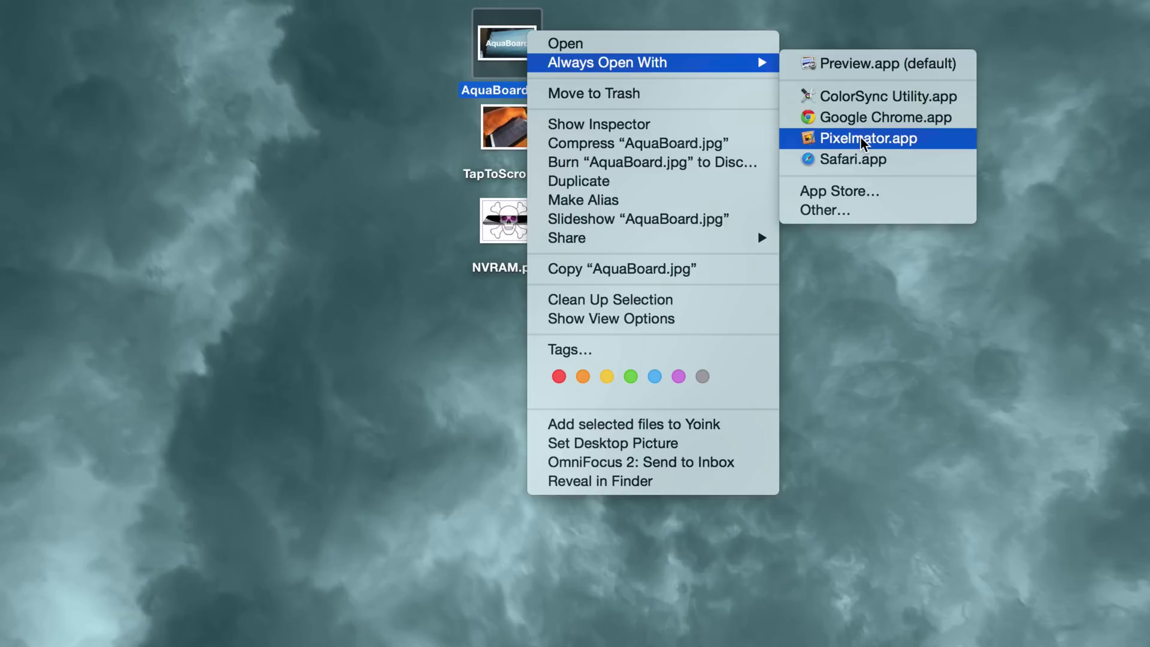
# - Choose Pixelmator for AquaBoard.jpg, then reopen the file to confirm it opens in Pixelmator
pyautogui.click(861, 139)
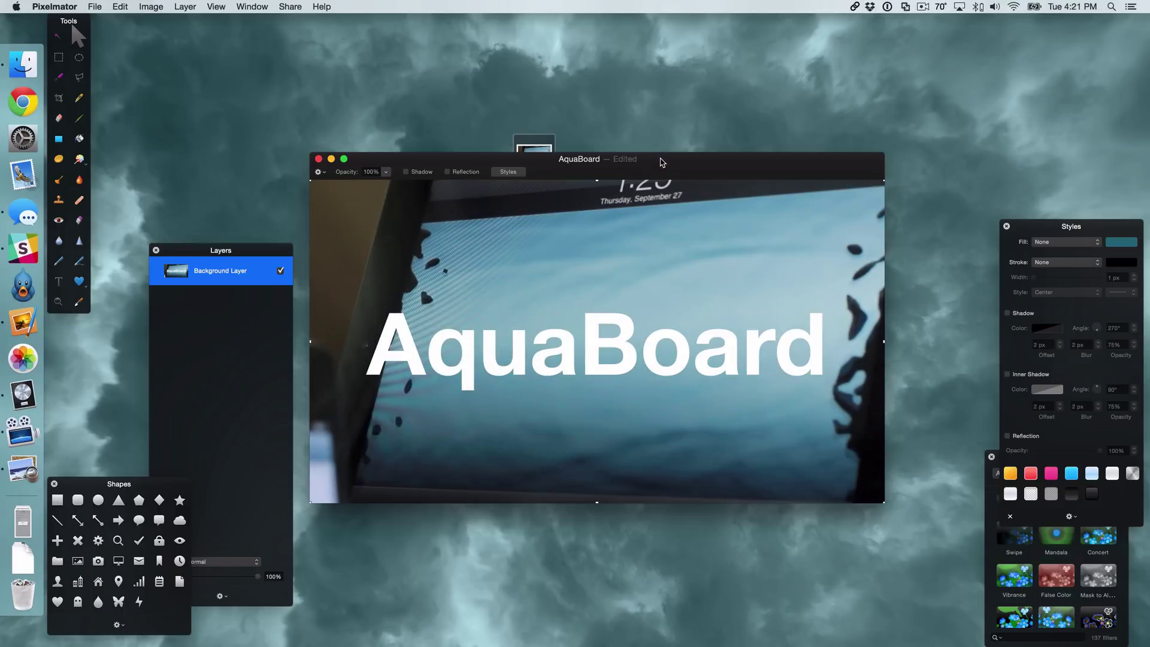
pyautogui.press('cmd+h')
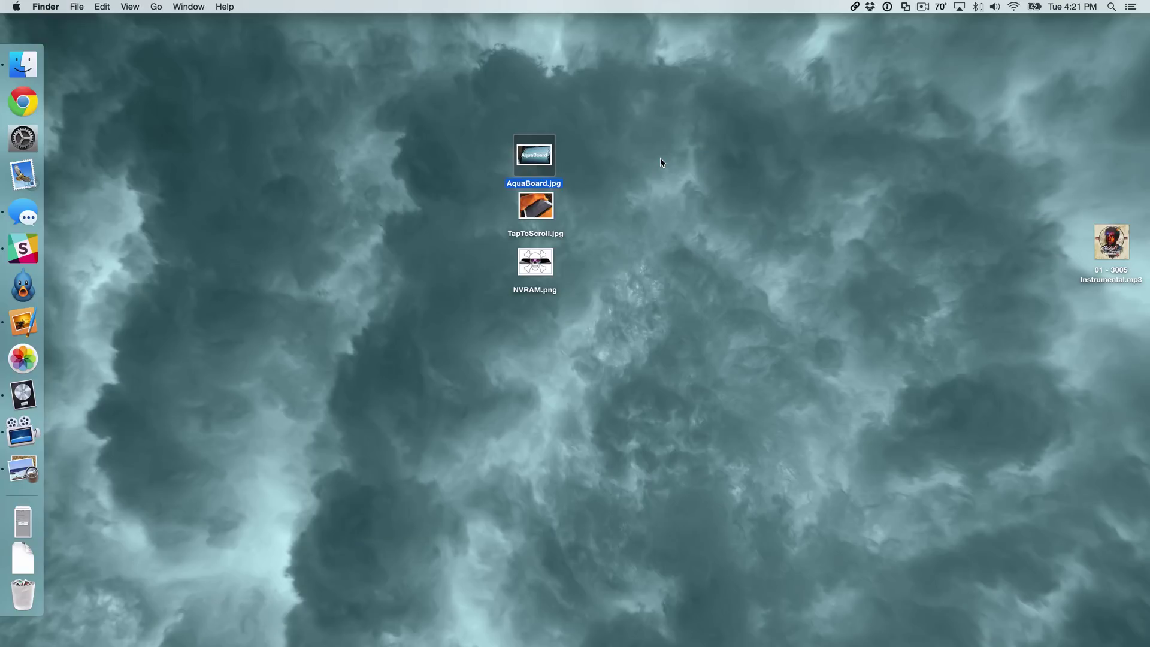
pyautogui.doubleClick(527, 158)
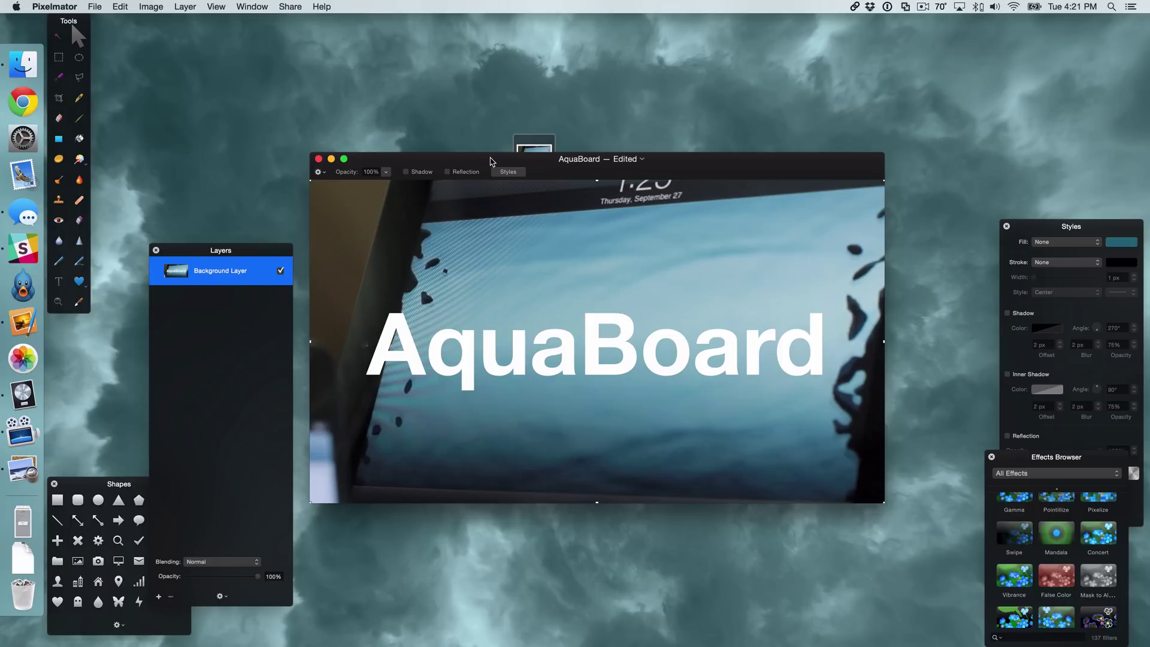
pyautogui.press('super+h')
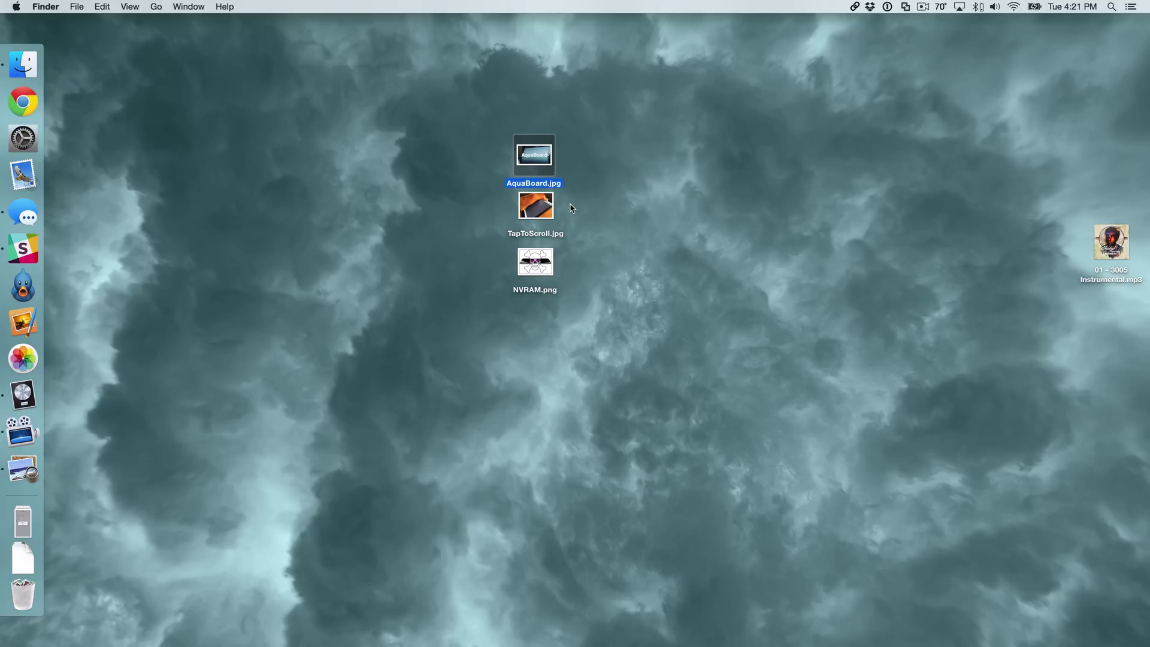
# - Confirm TapToScroll.jpg still opens in Preview and NVRAM.png previews normally, closing each afterward
pyautogui.click(572, 198)
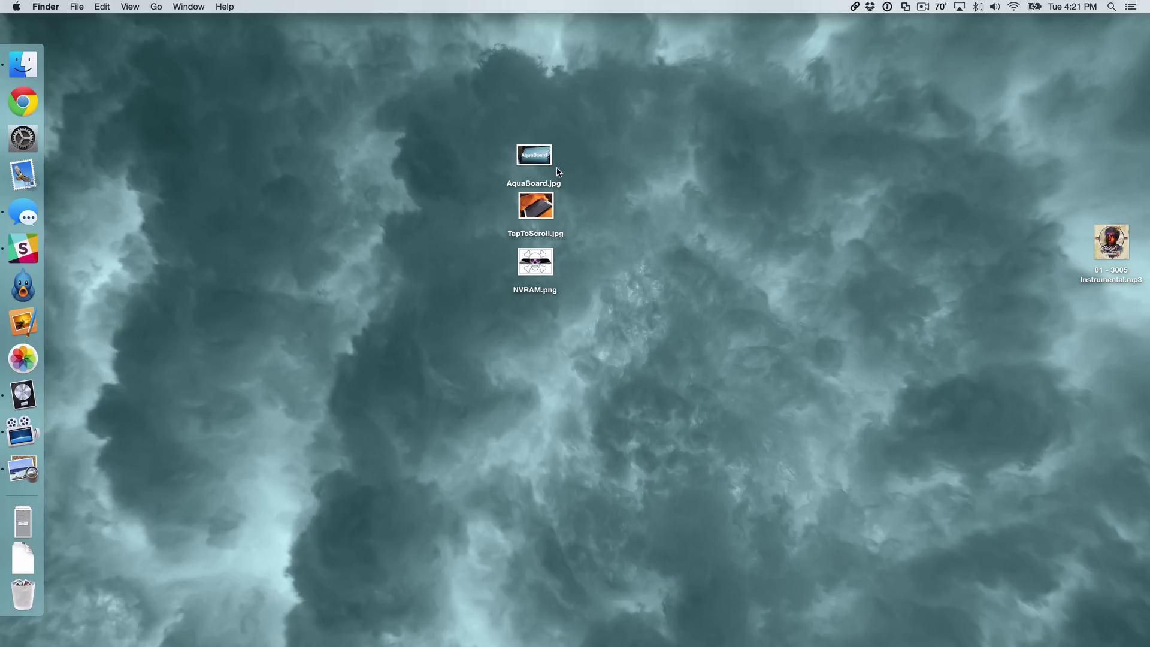
pyautogui.doubleClick(551, 214)
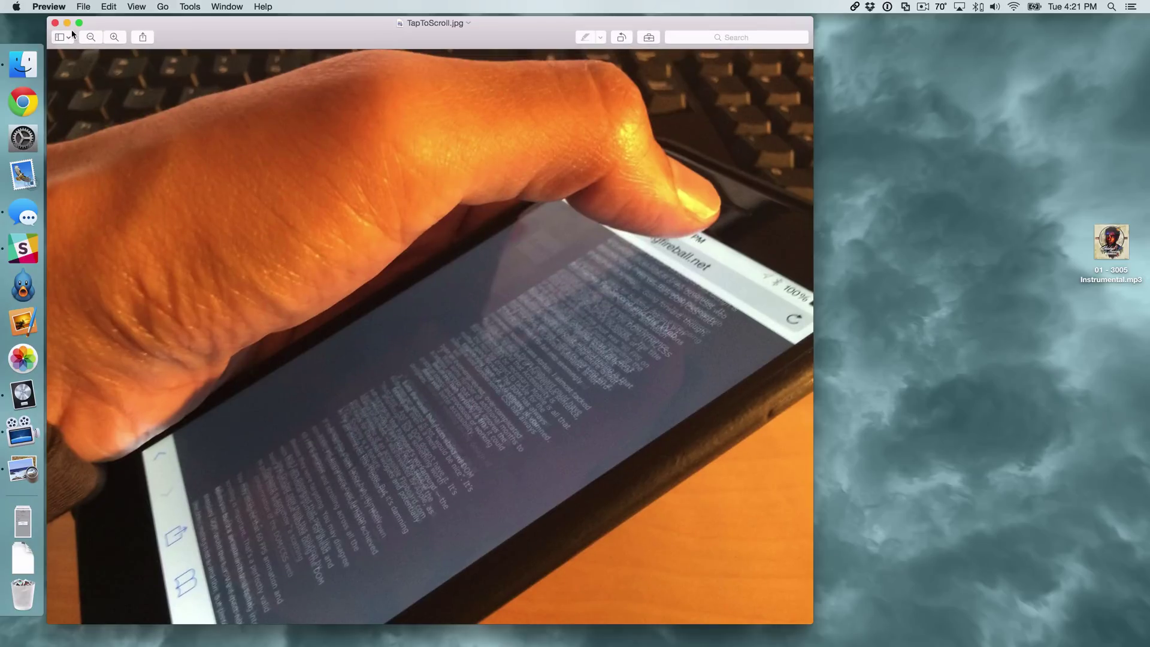
pyautogui.click(55, 24)
pyautogui.click(549, 258)
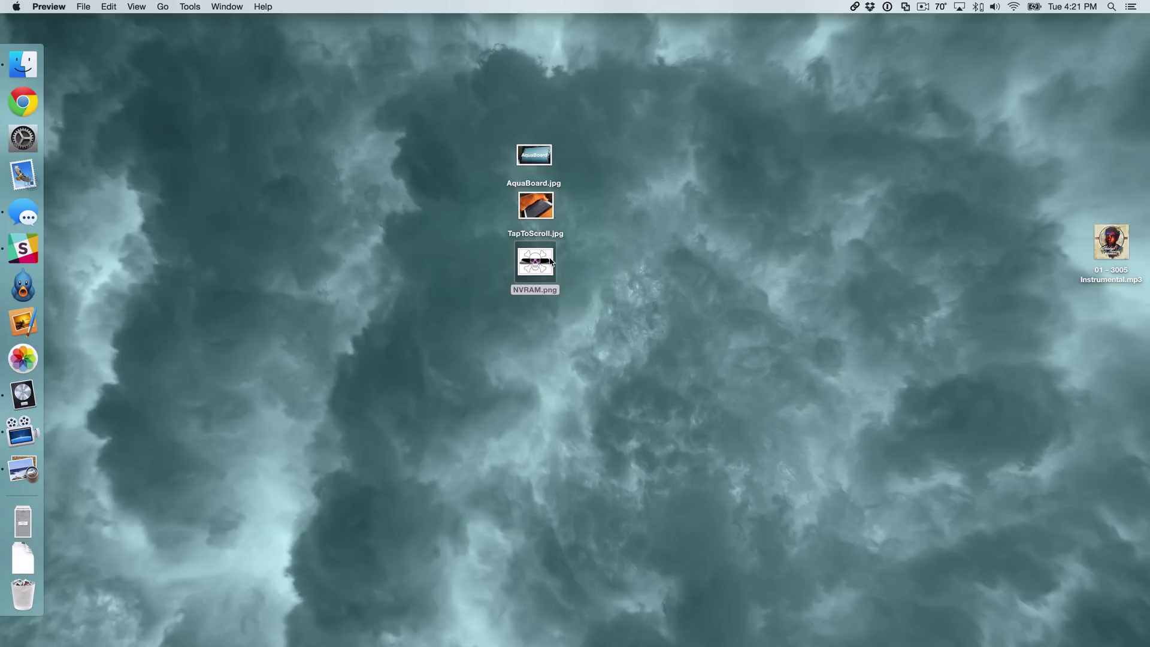
pyautogui.press('space')
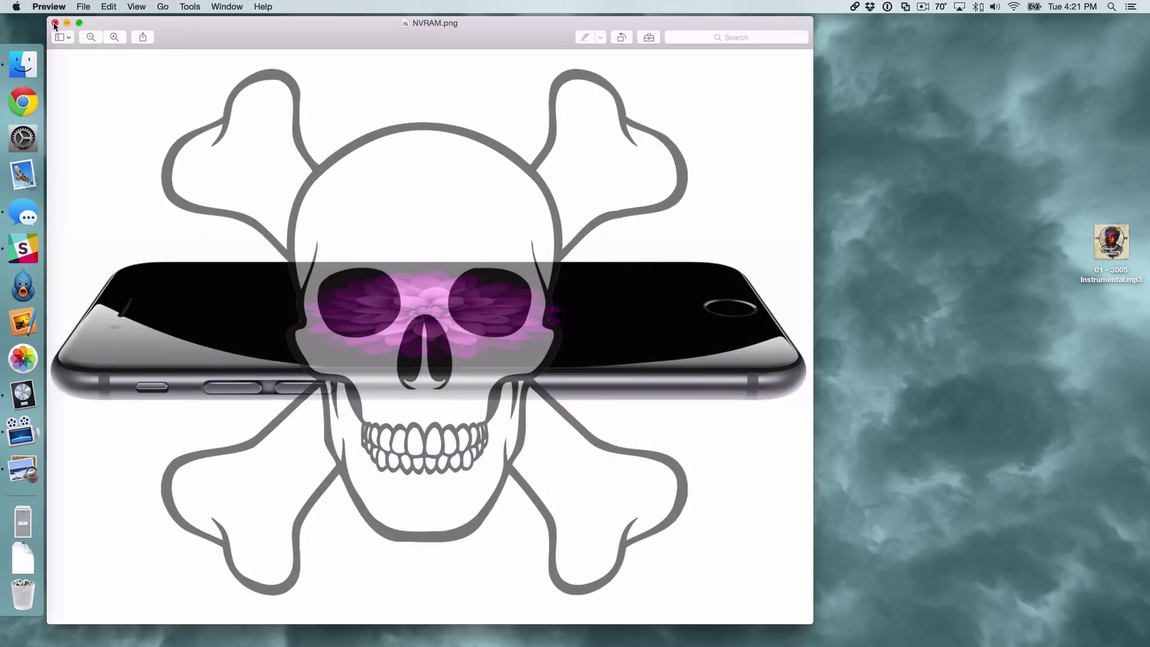
pyautogui.press('space')
# - Open the Get Info window for AquaBoard.jpg to see its Open with app
pyautogui.press('super+q')
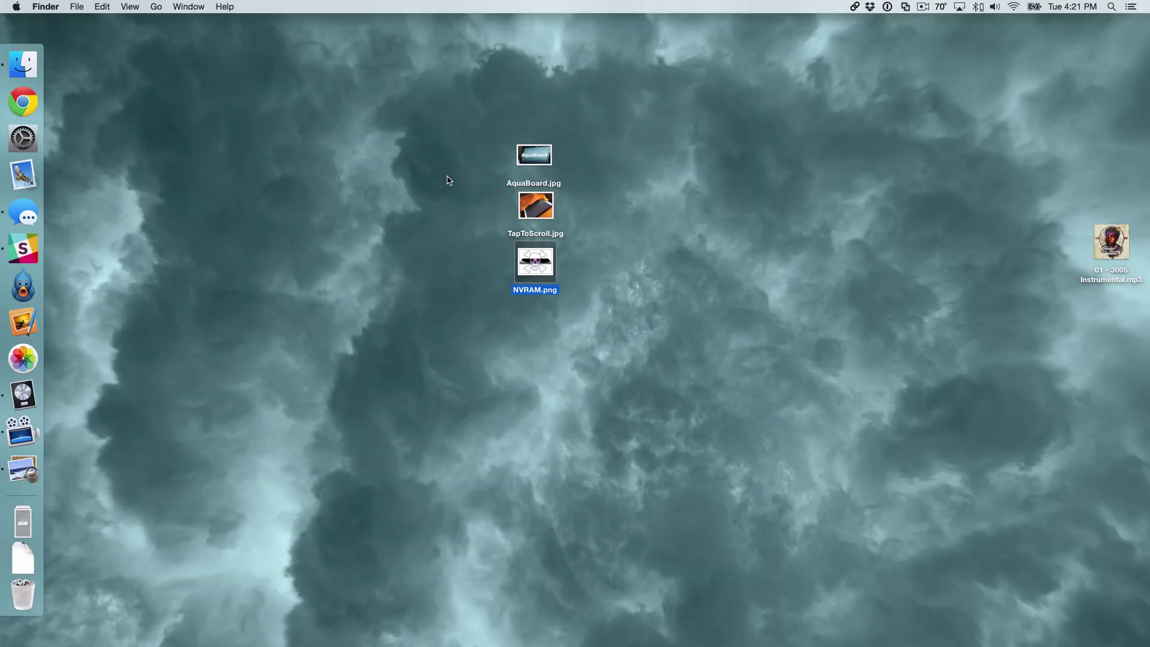
pyautogui.rightClick(546, 158)
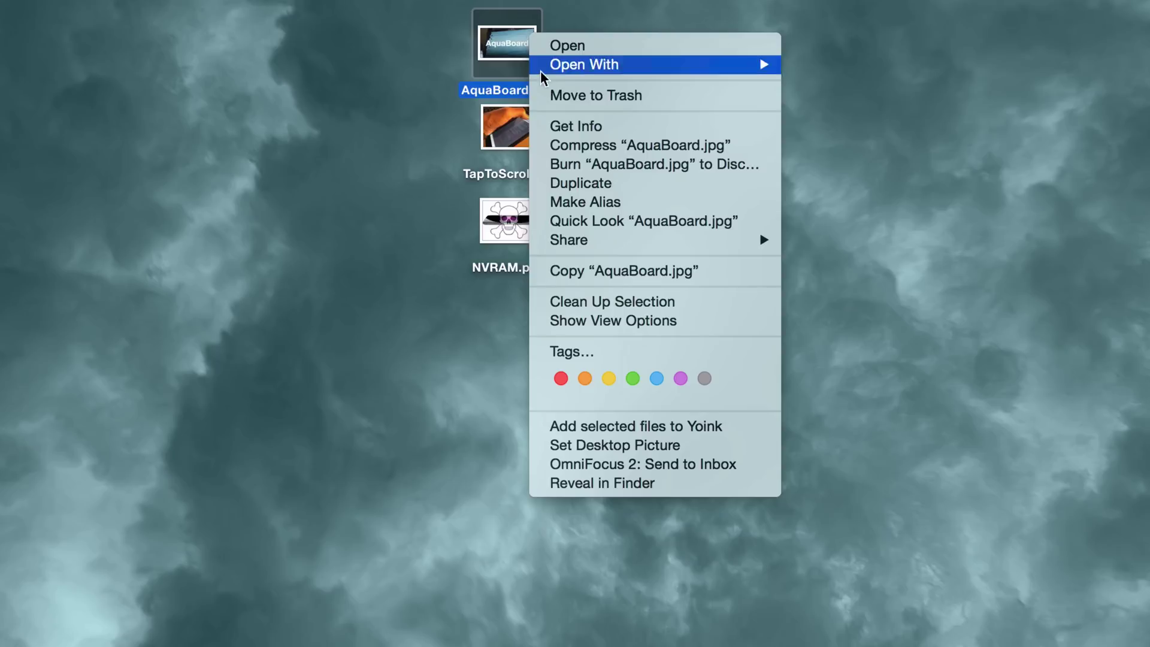
pyautogui.click(566, 130)
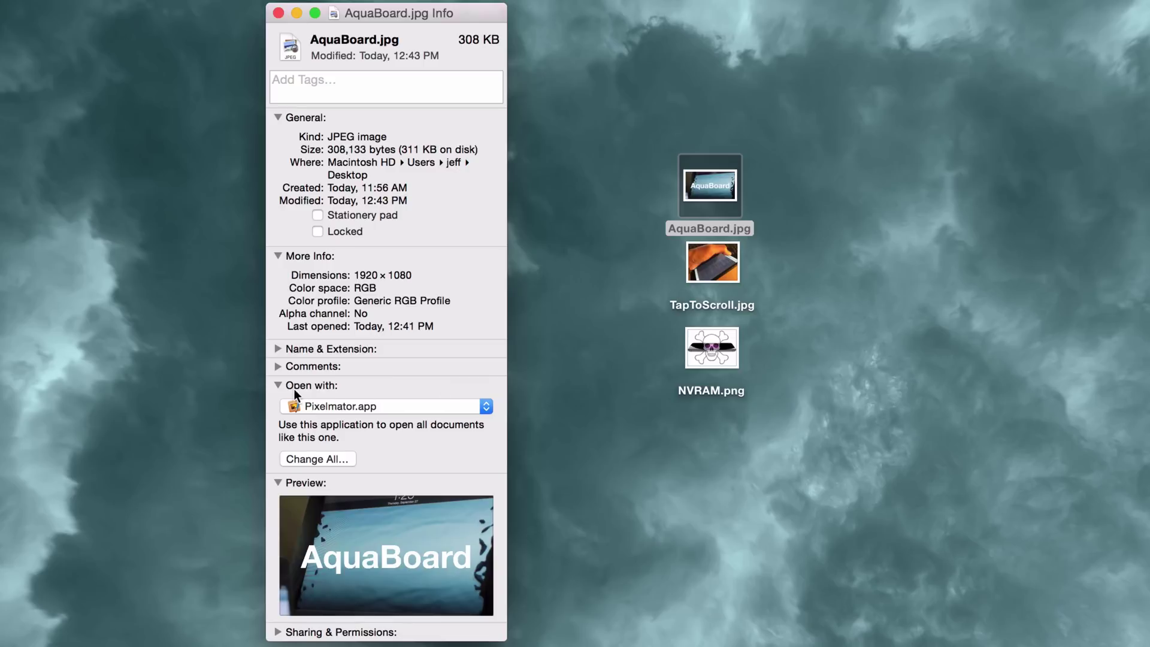
pyautogui.click(276, 383)
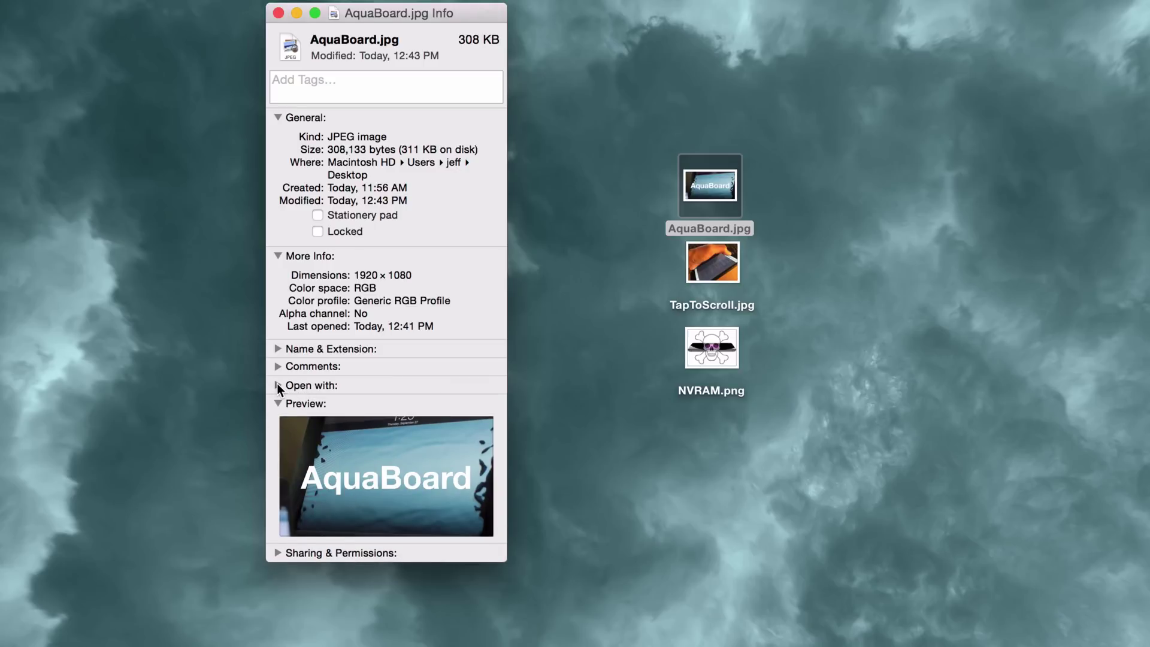
pyautogui.click(277, 385)
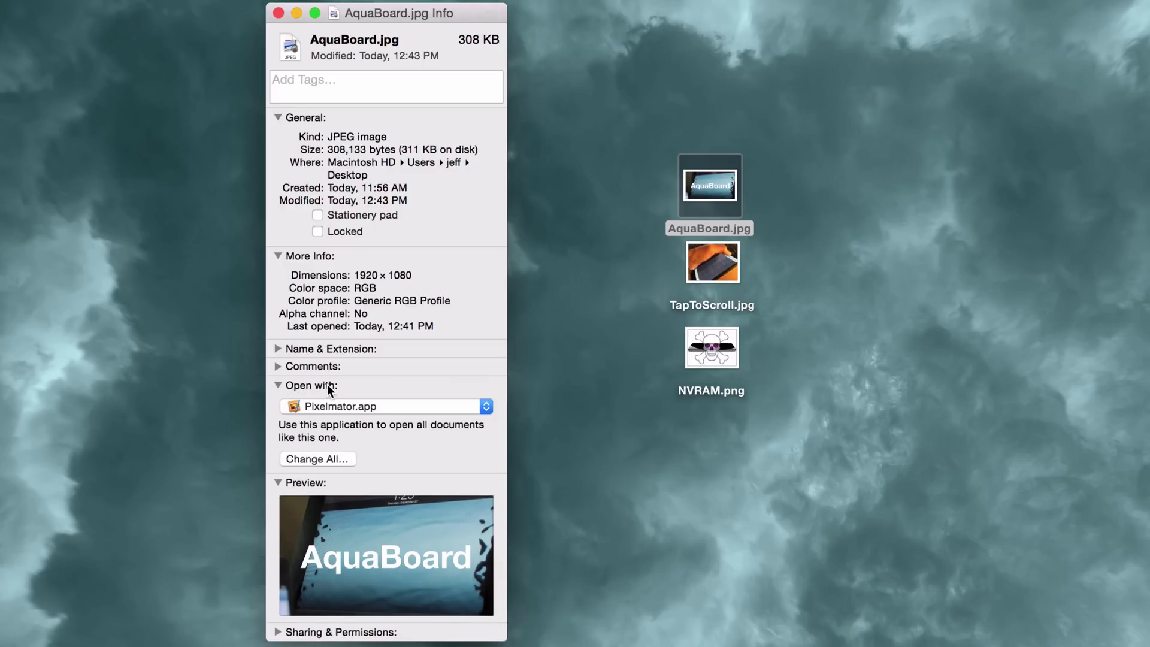
pyautogui.click(395, 404)
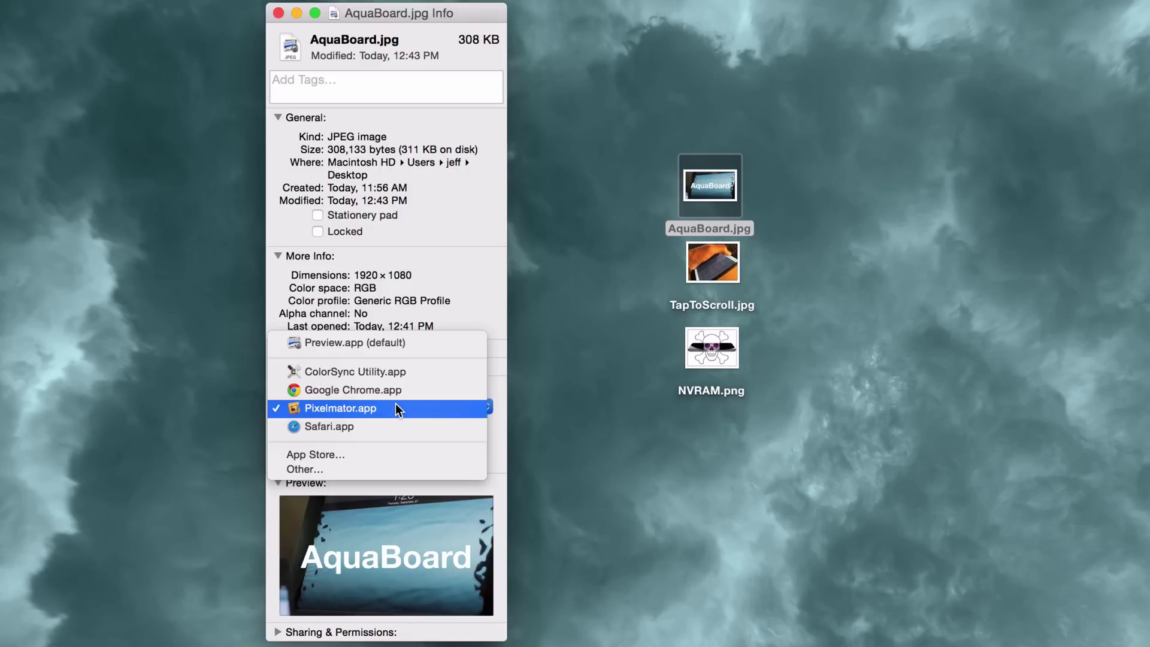
pyautogui.click(396, 342)
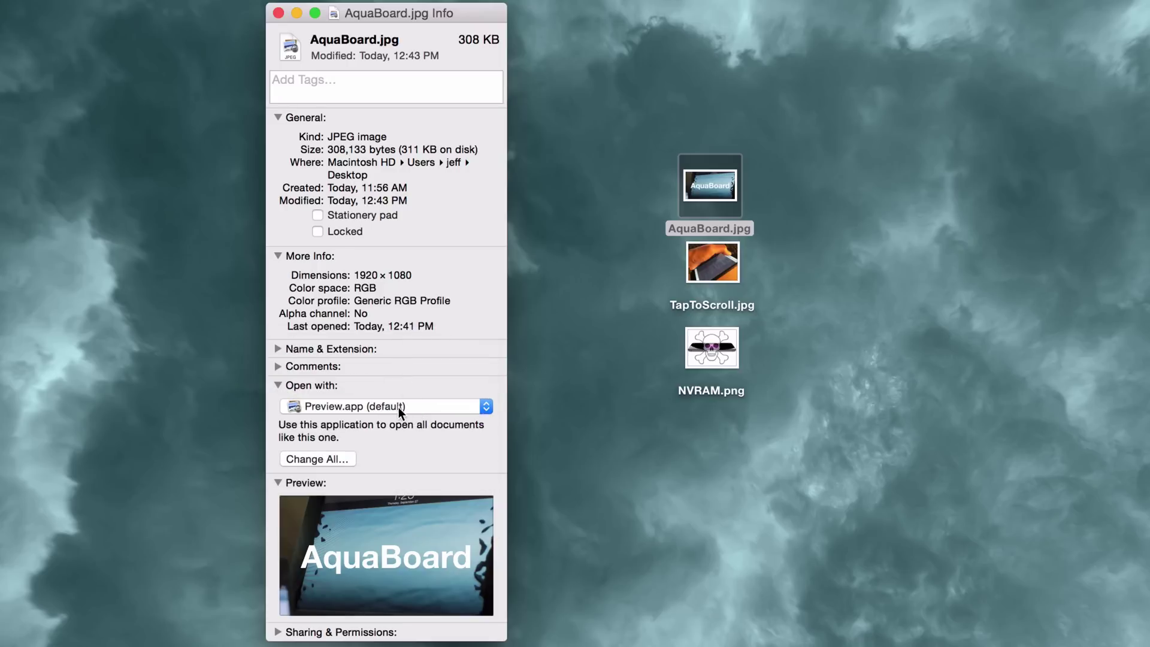
pyautogui.click(428, 406)
pyautogui.click(408, 476)
# - Apply Pixelmator to all .jpg documents with Change All… and confirm with Continue
pyautogui.click(329, 458)
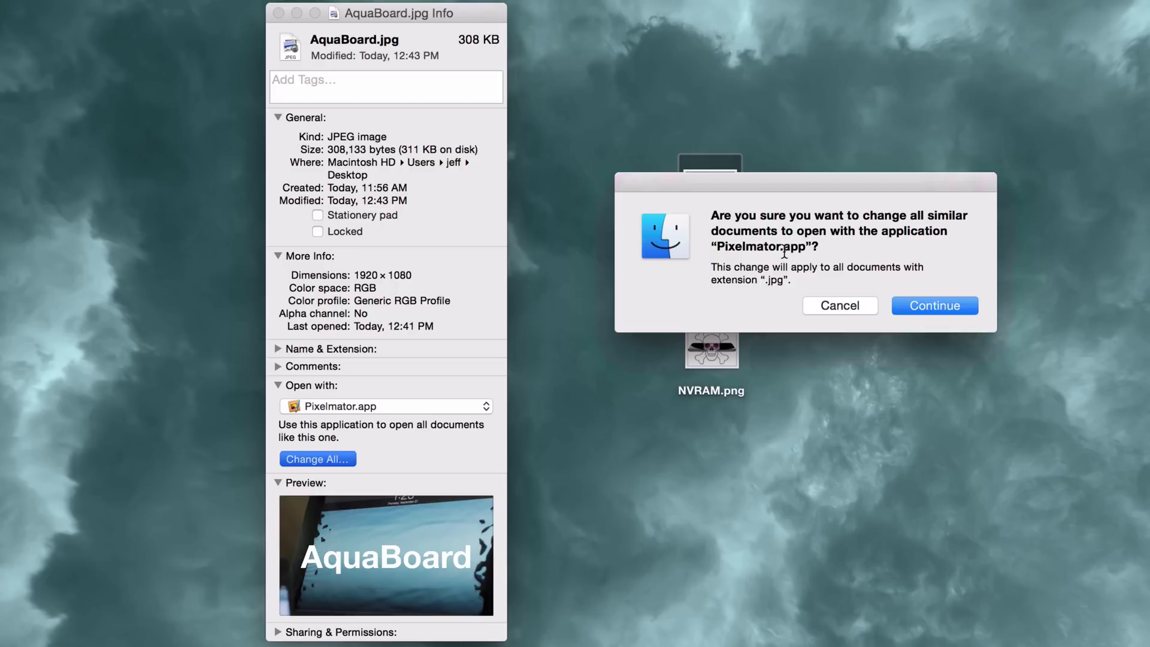
pyautogui.moveTo(746, 267); pyautogui.dragTo(790, 265)
pyautogui.tripleClick(789, 265)
pyautogui.click(800, 283)
pyautogui.click(935, 308)
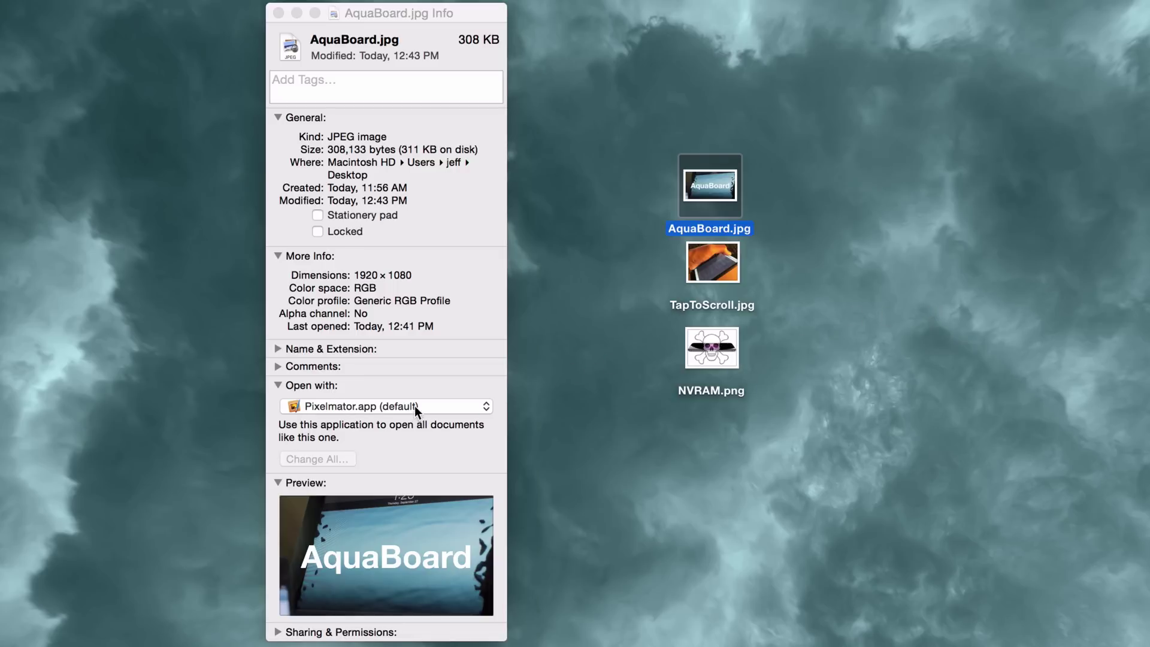
# - Close the Info window, open AquaBoard.jpg and TapToScroll.jpg in Pixelmator, then quit it
pyautogui.click(277, 12)
pyautogui.click(661, 293)
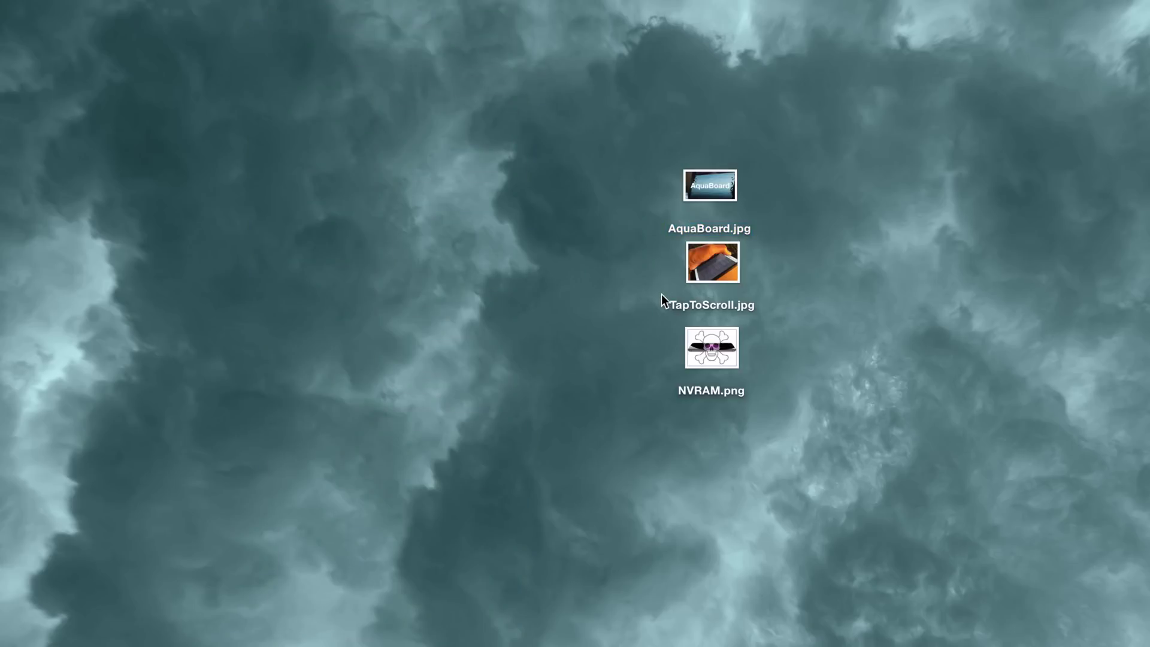
pyautogui.doubleClick(730, 197)
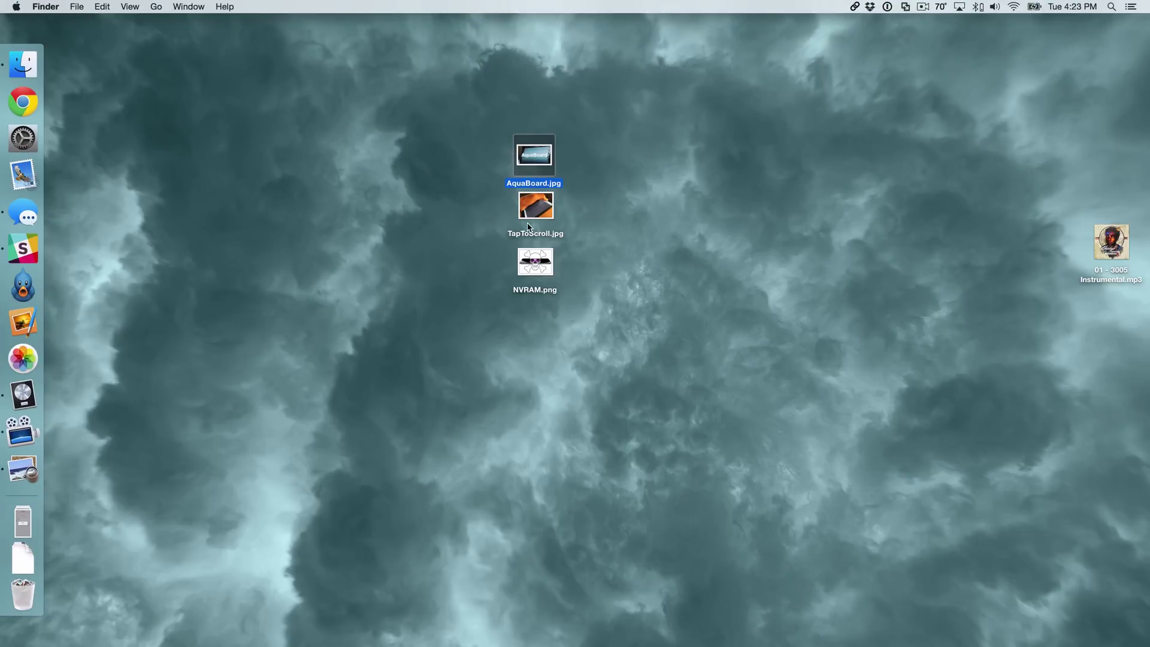
pyautogui.click(548, 219)
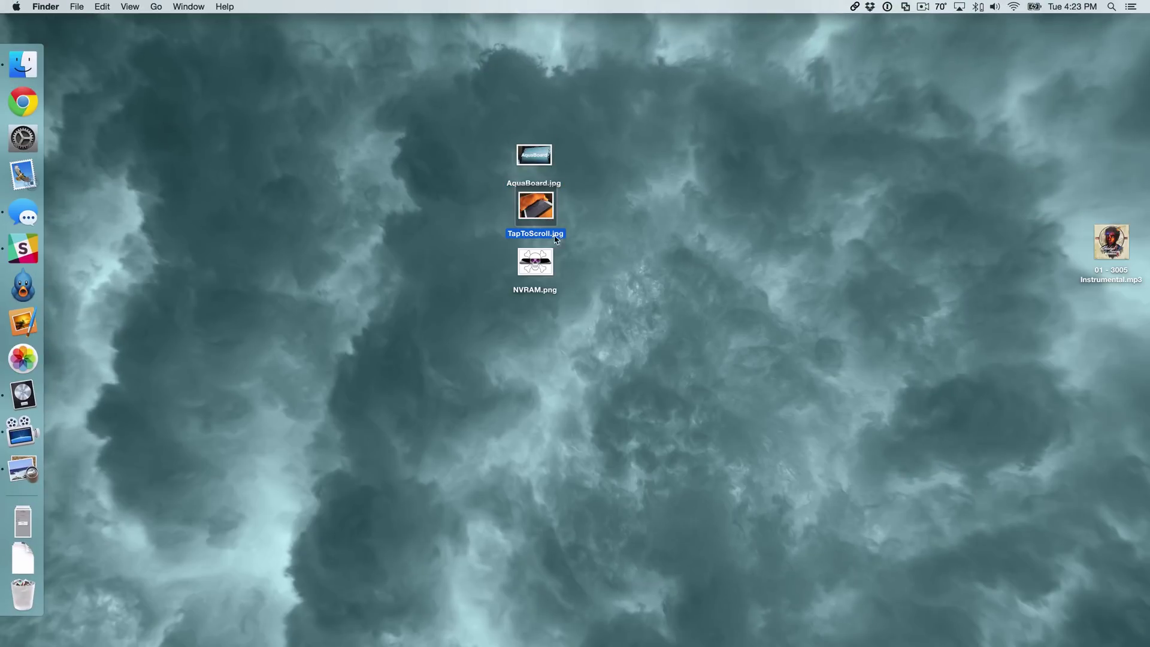
pyautogui.doubleClick(537, 216)
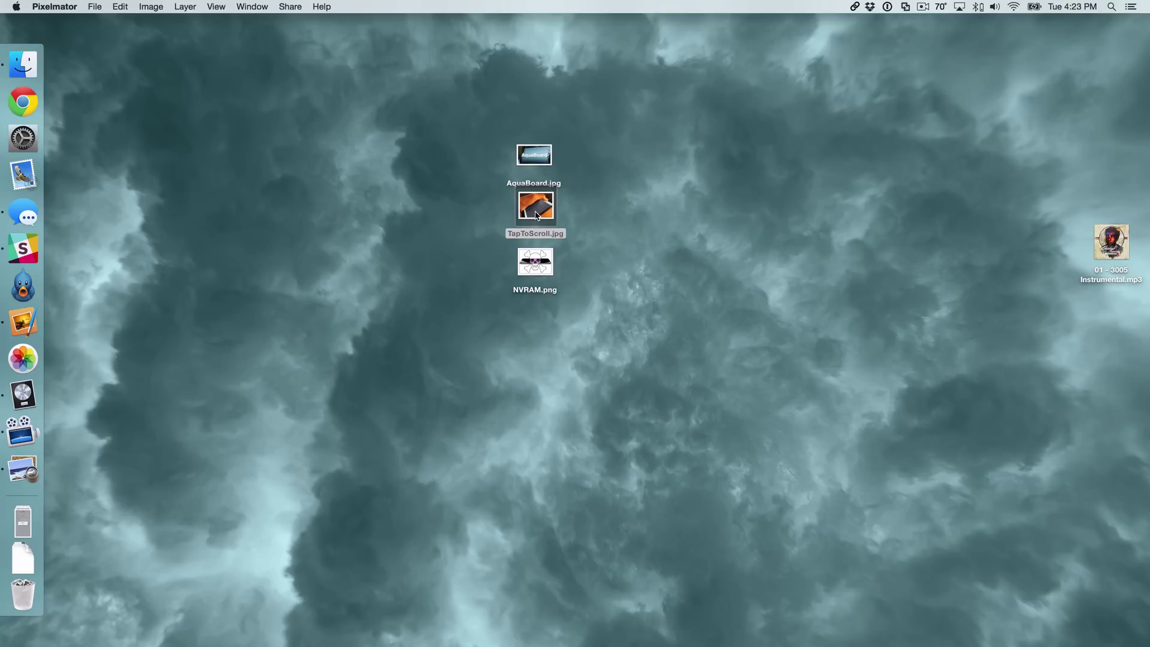
pyautogui.press('super+q')
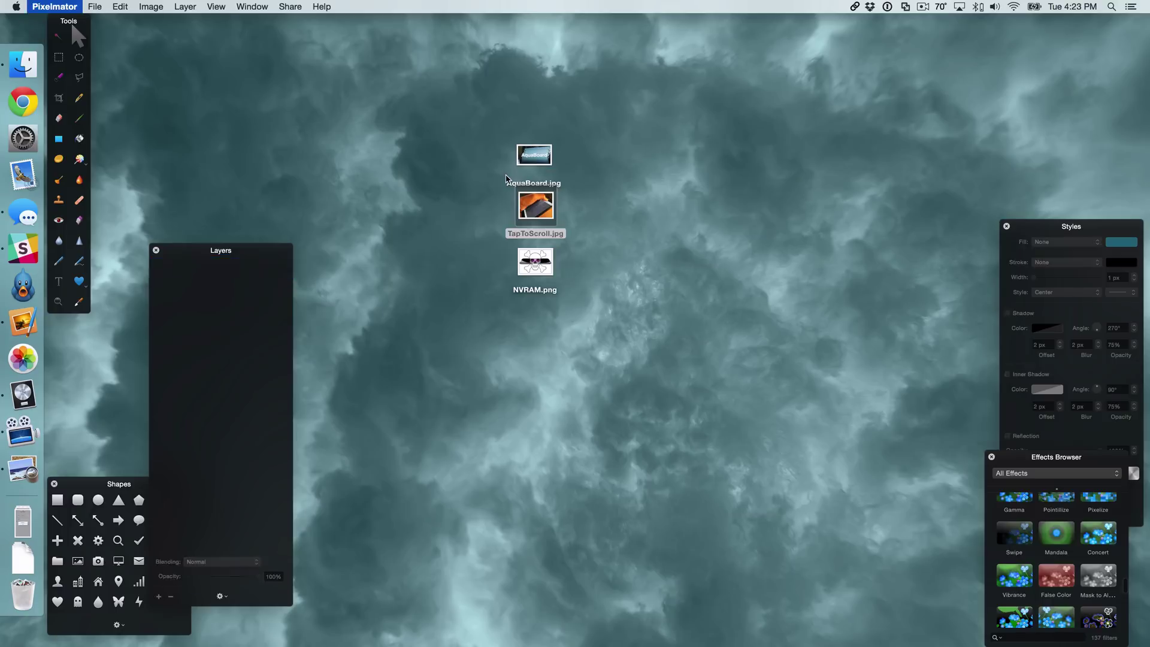
# - Open NVRAM.png to confirm it still uses Preview, then quit Preview
pyautogui.doubleClick(542, 261)
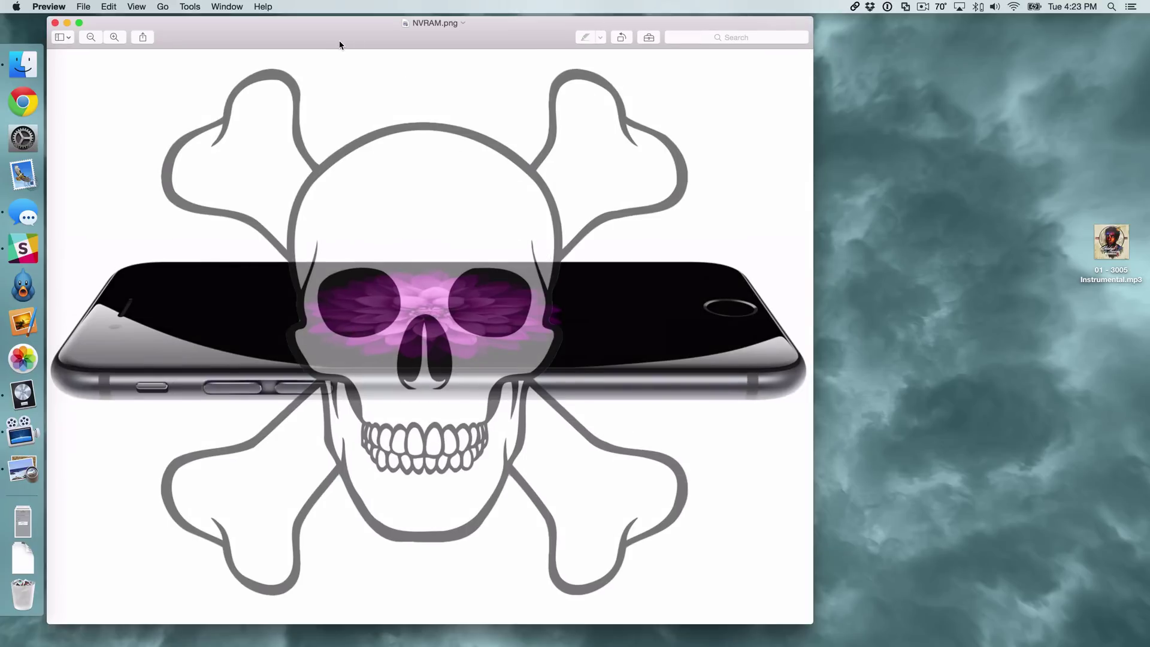
pyautogui.press('super+q')
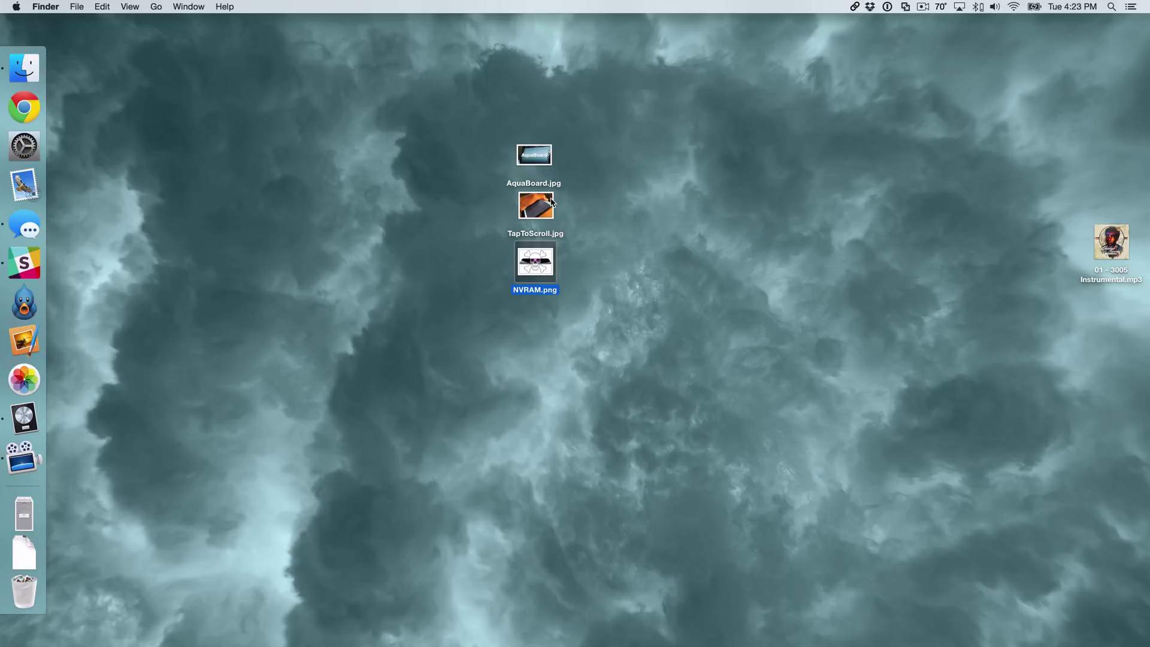
pyautogui.click(601, 154)
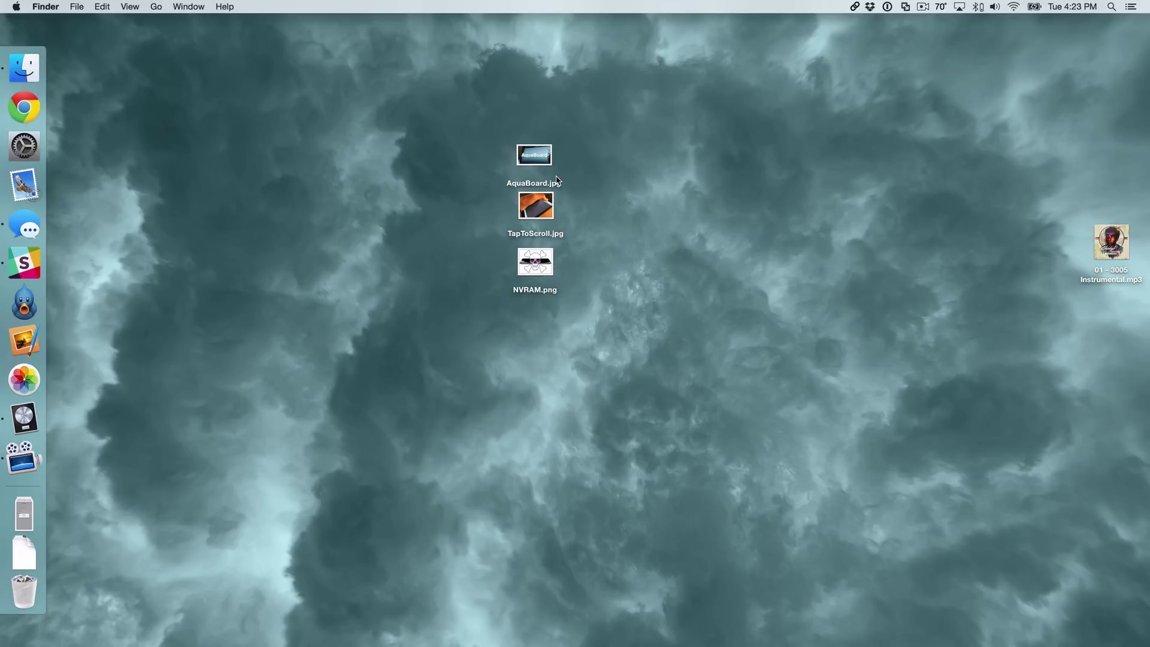
pyautogui.rightClick(540, 159)
pyautogui.moveTo(593, 173)
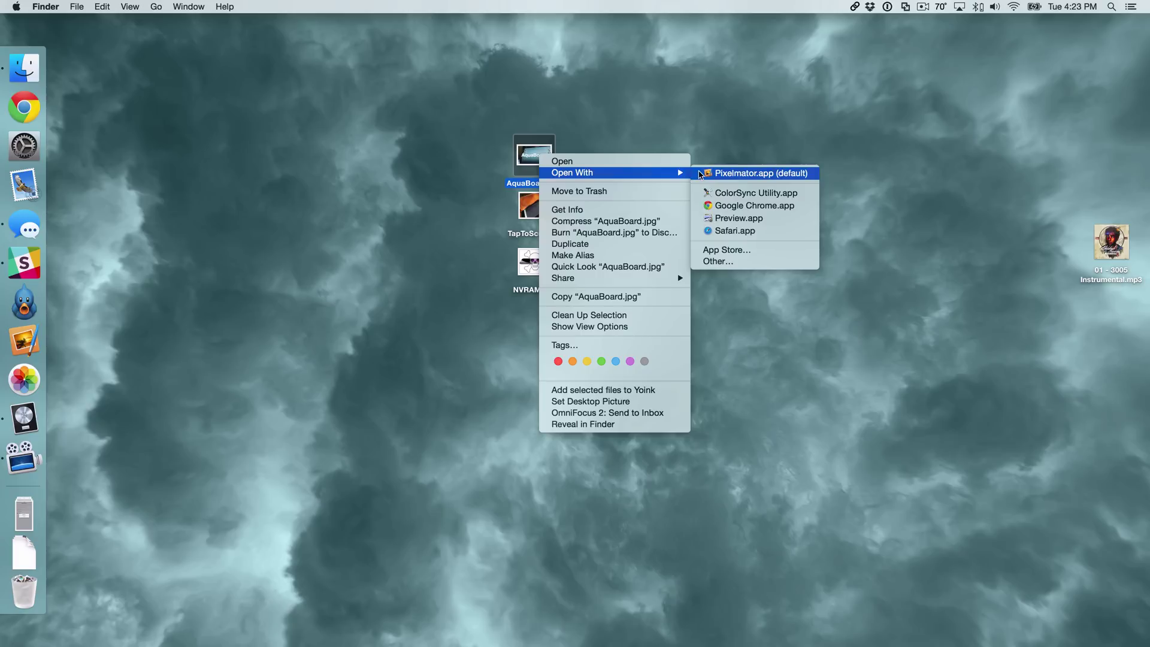
pyautogui.click(654, 130)
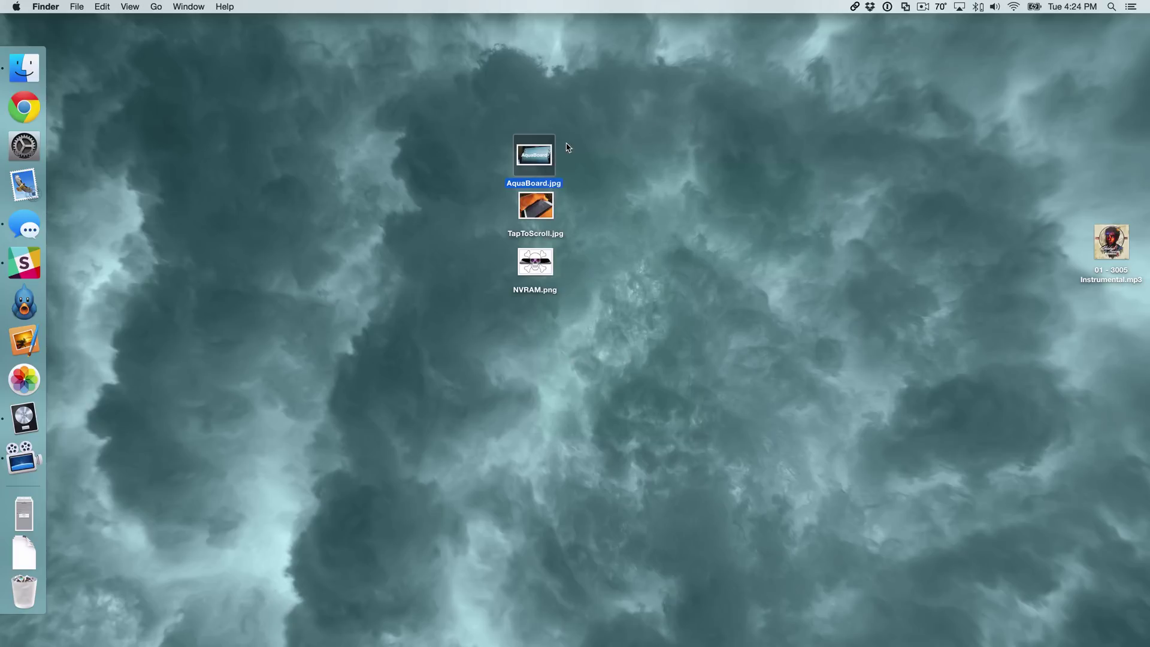
# - In AquaBoard.jpg's Get Info, set Open with to Preview and apply it to all .jpg files
pyautogui.rightClick(547, 157)
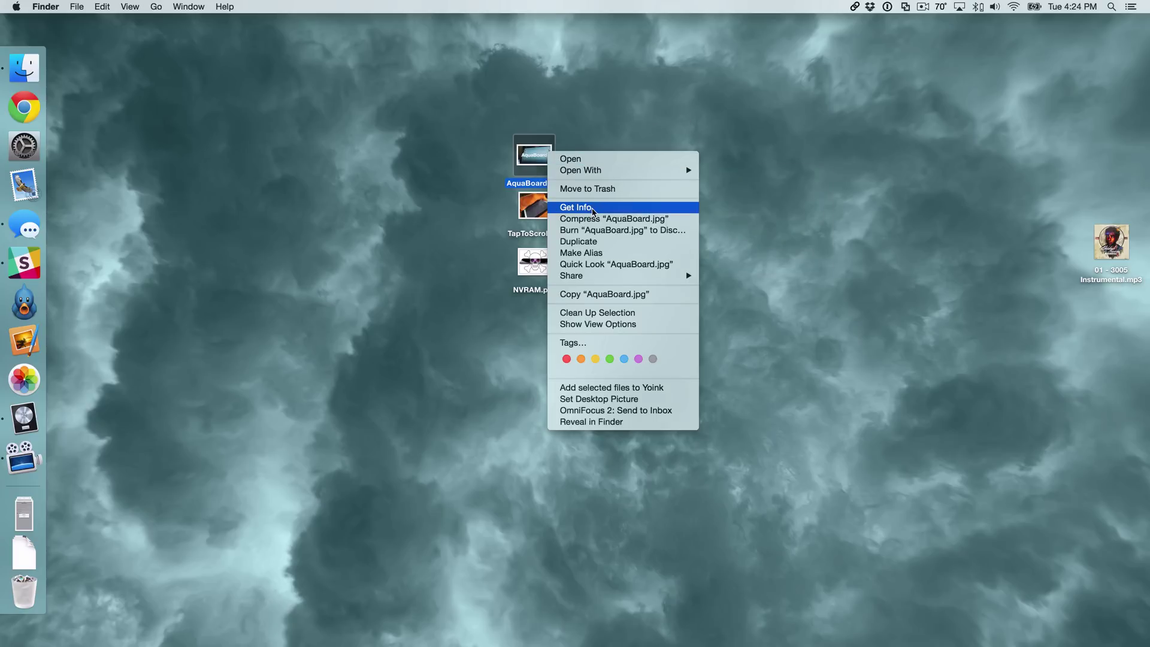
pyautogui.click(593, 210)
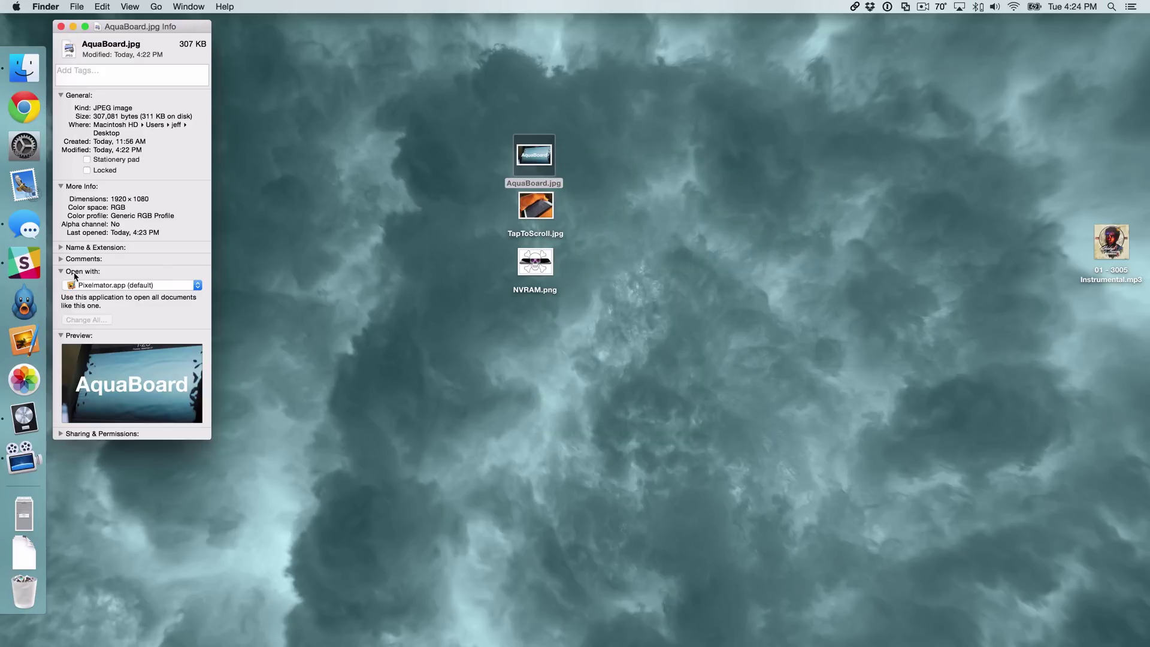
pyautogui.click(106, 292)
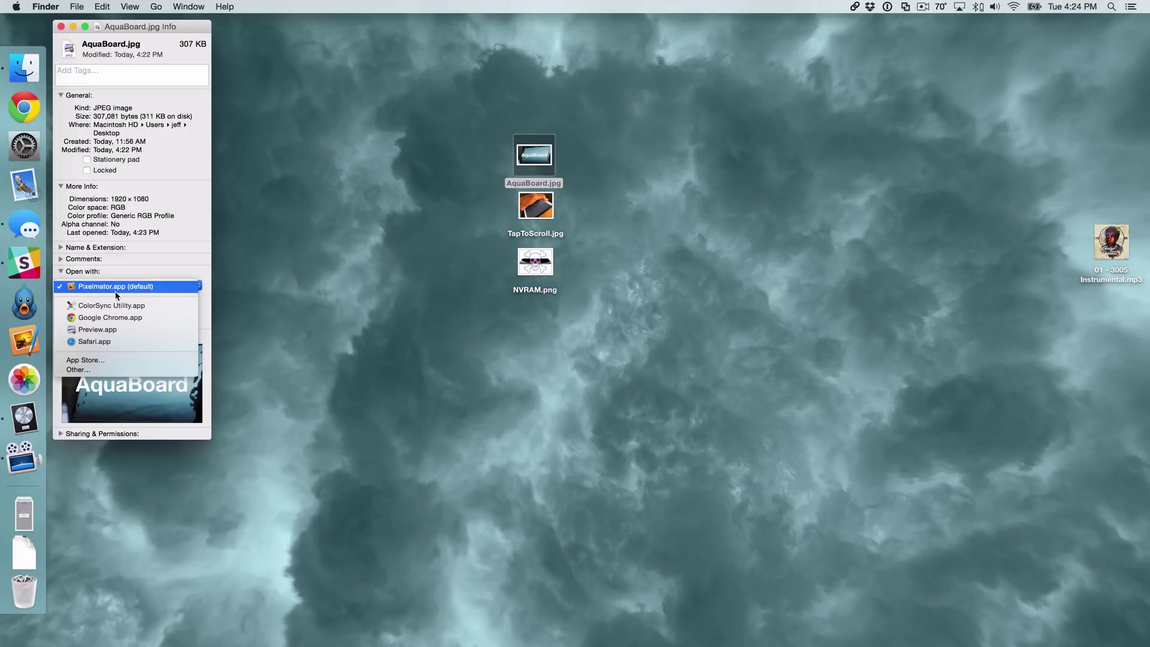
pyautogui.click(128, 331)
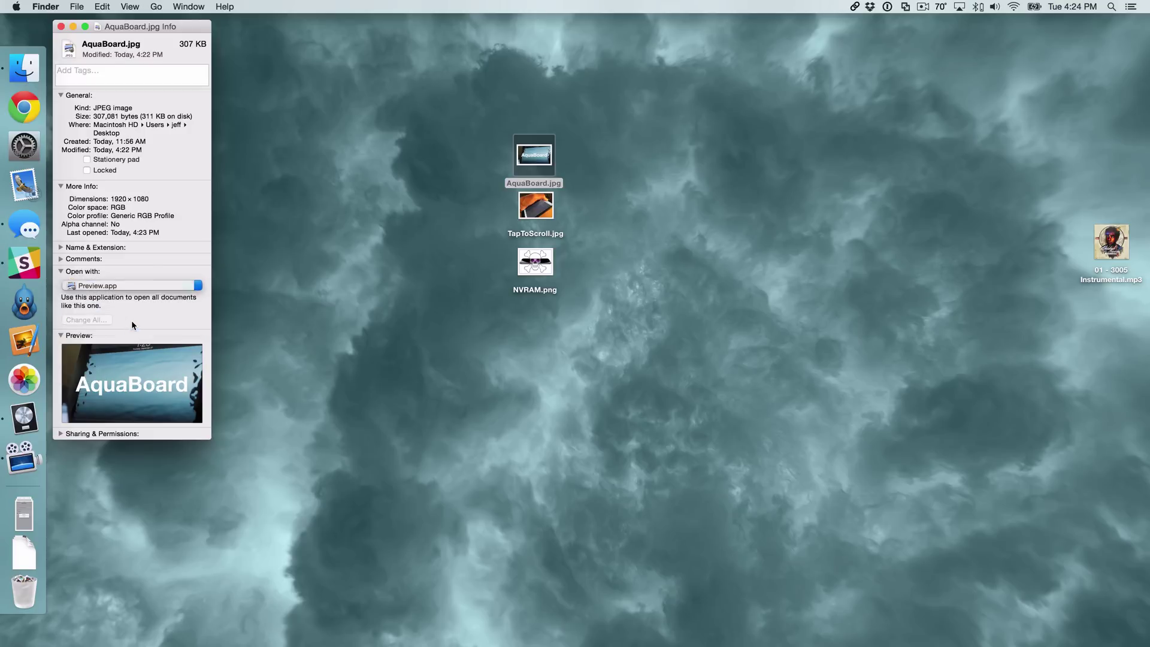
pyautogui.click(99, 321)
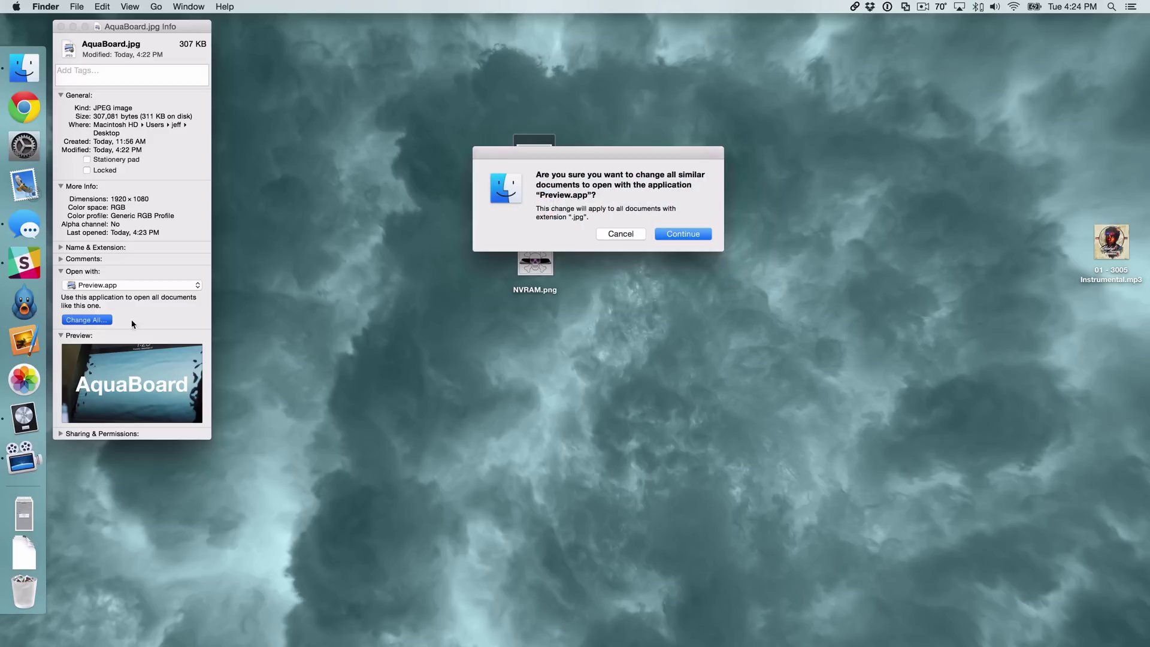
pyautogui.click(668, 231)
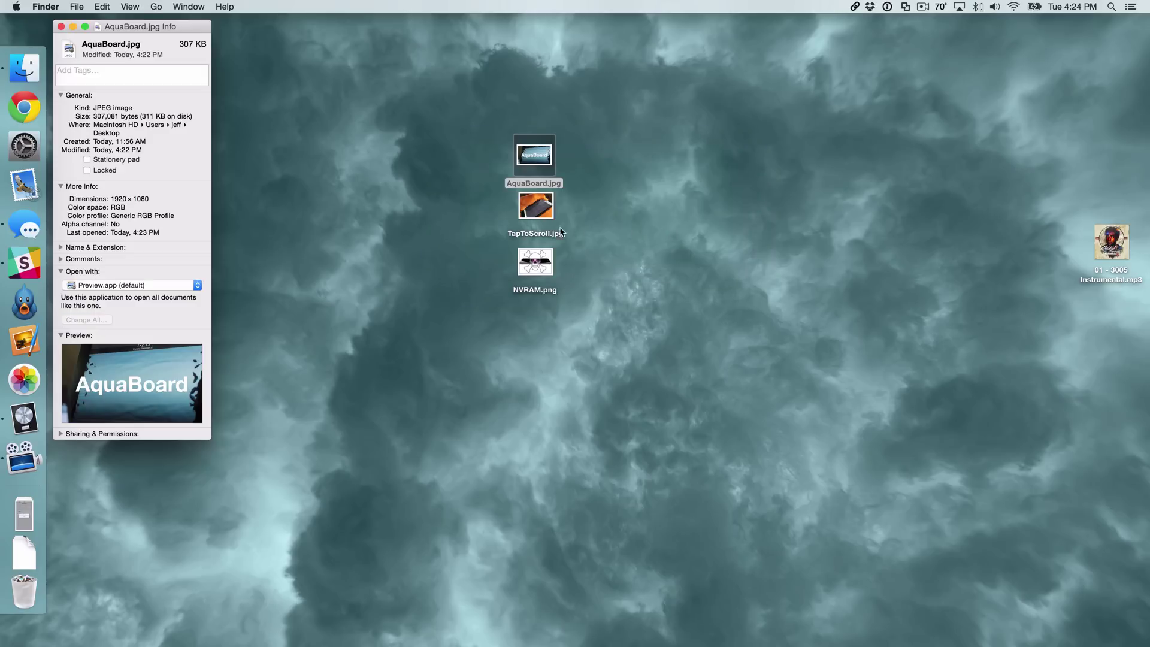
pyautogui.click(61, 27)
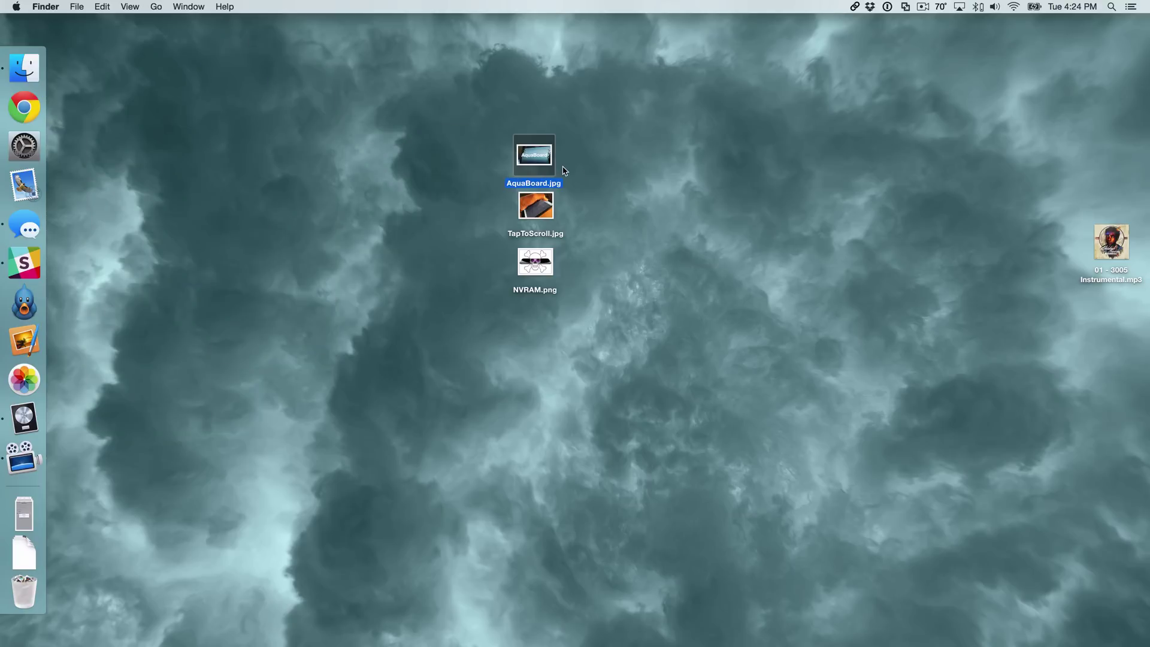
# - Open TapToScroll.jpg to confirm it uses Preview again, quit Preview, and deselect the file
pyautogui.click(552, 207)
pyautogui.doubleClick(552, 207)
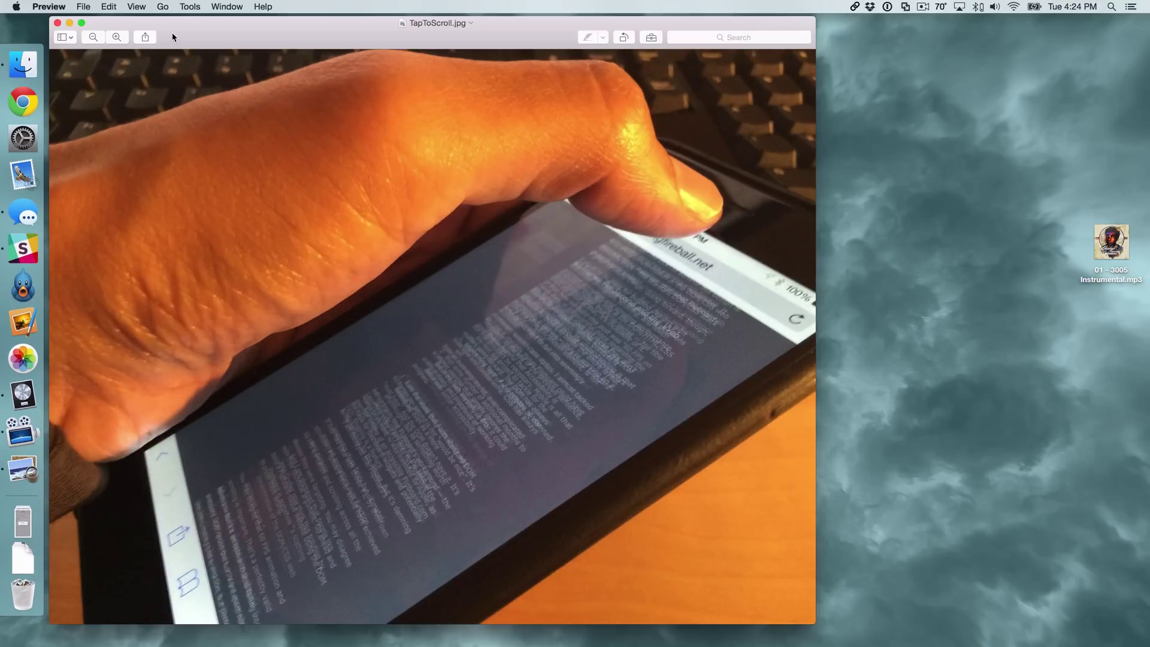
pyautogui.press('super+q')
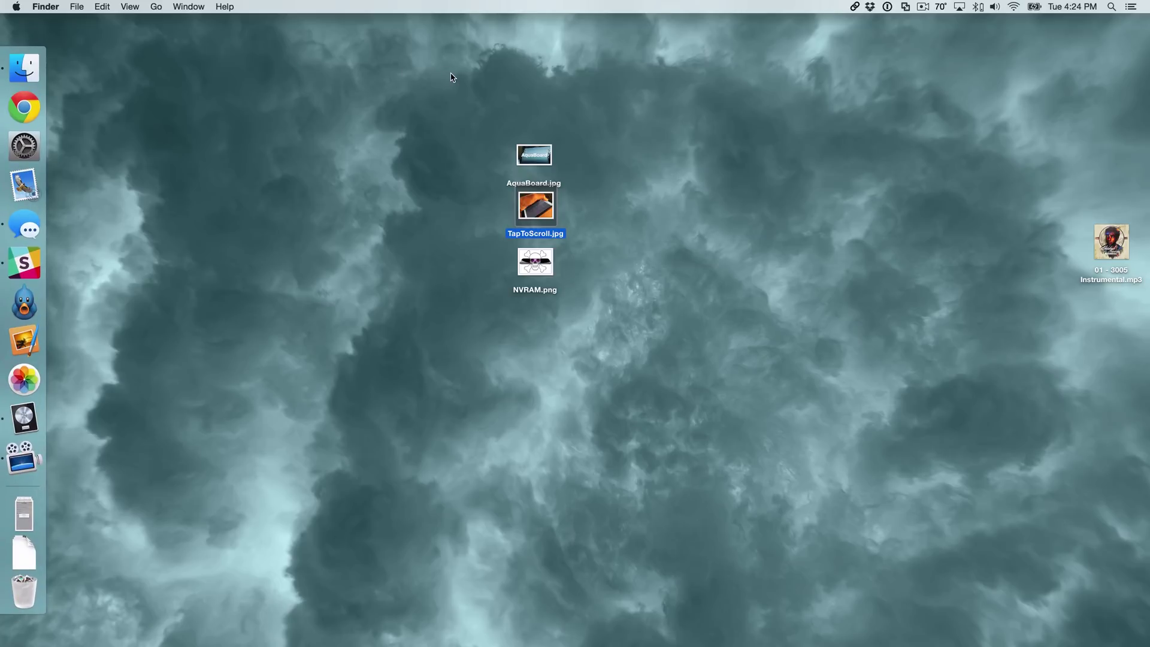
pyautogui.click(463, 85)
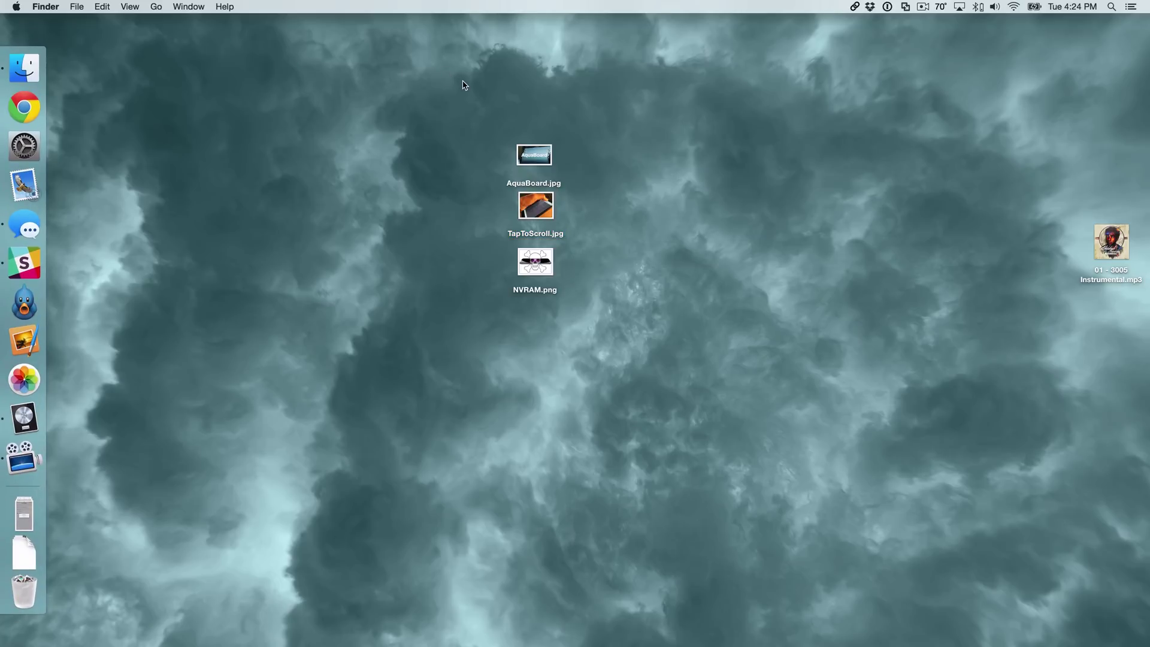